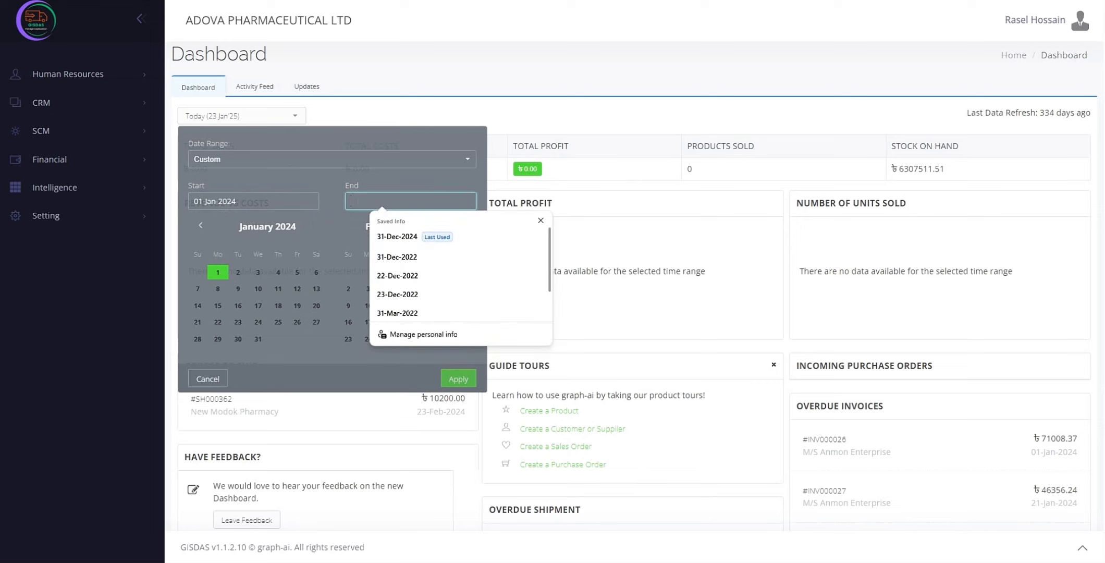
# Step: Set the dashboard date range's end to 31-Dec-2024, apply it, and review the figures down to the overdue shipments
pyautogui.click(399, 242)
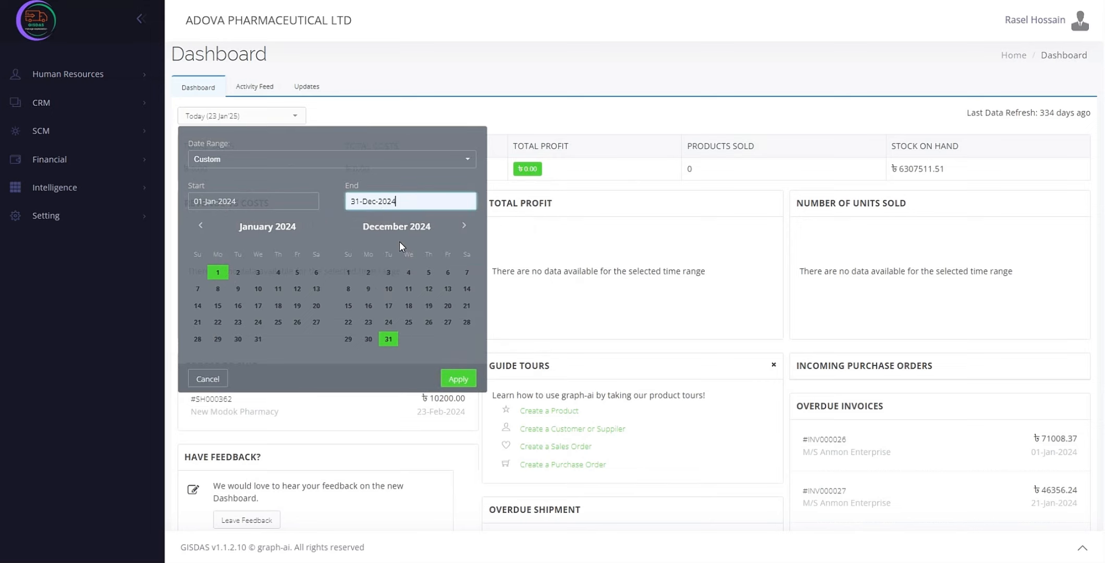
pyautogui.click(458, 378)
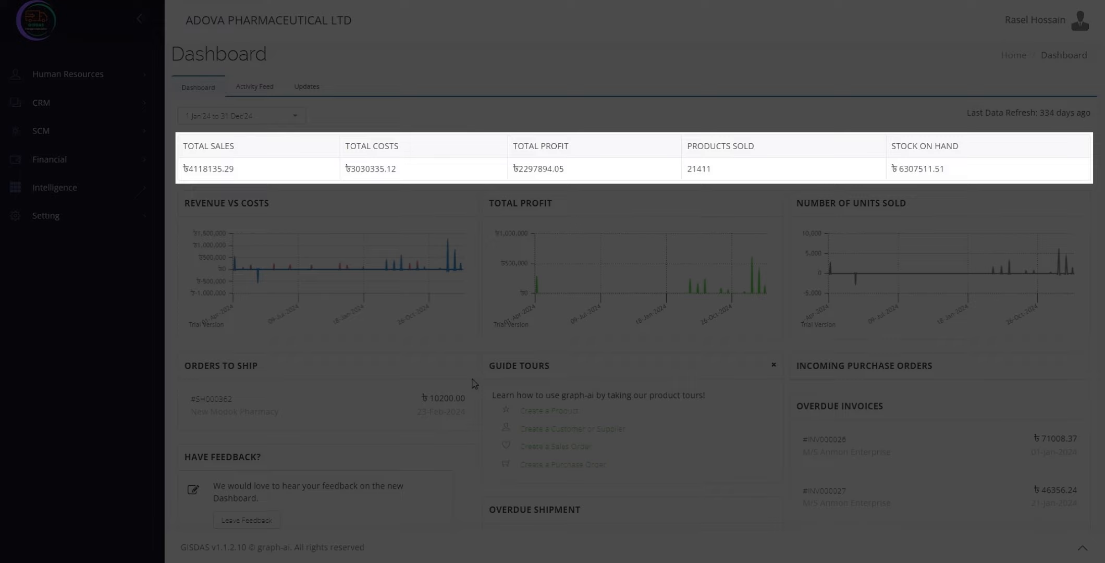
pyautogui.scroll(-4, 474, 383)
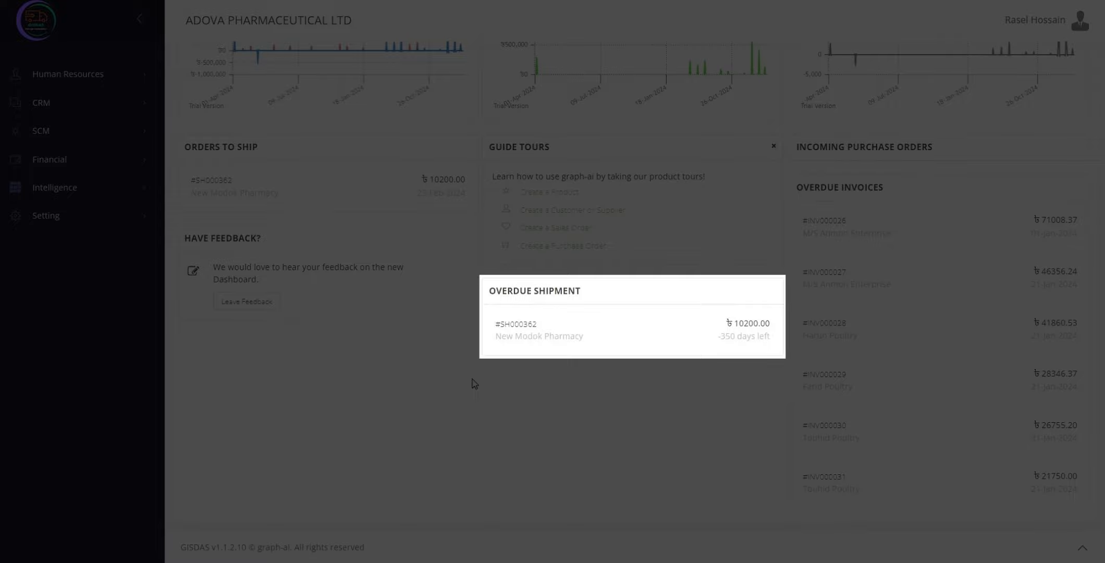
pyautogui.click(474, 383)
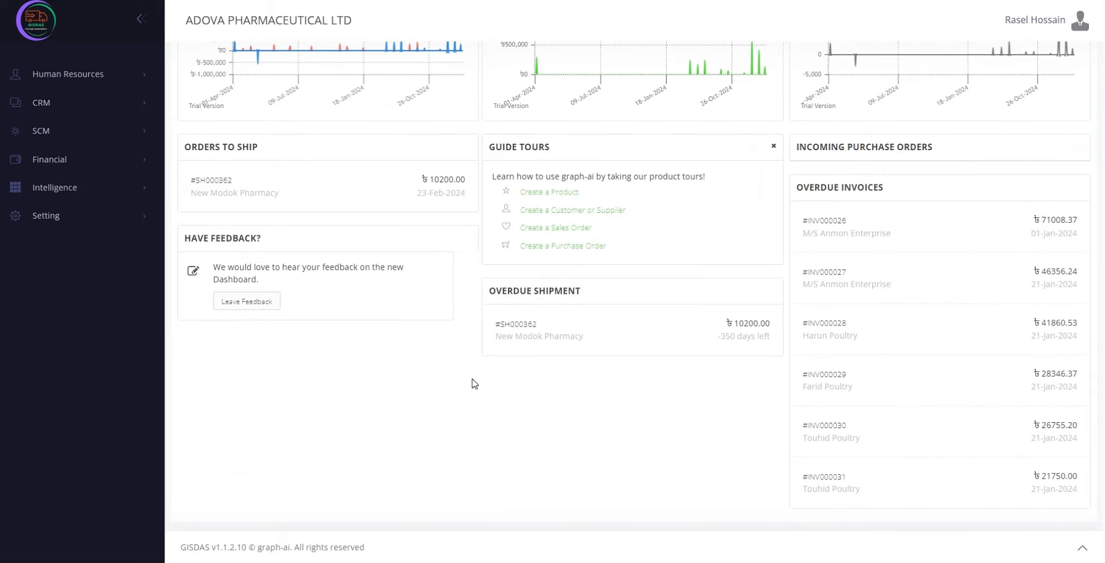
# Step: Open a blank new product form from the CRM Product Life Cycle transaction data
pyautogui.click(83, 103)
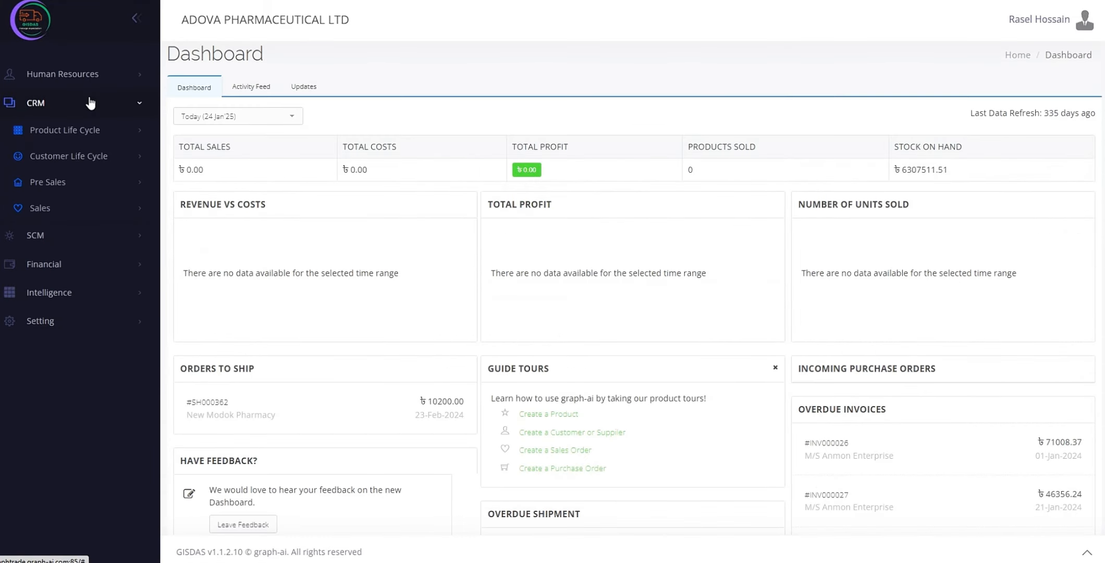
pyautogui.click(87, 135)
pyautogui.click(86, 155)
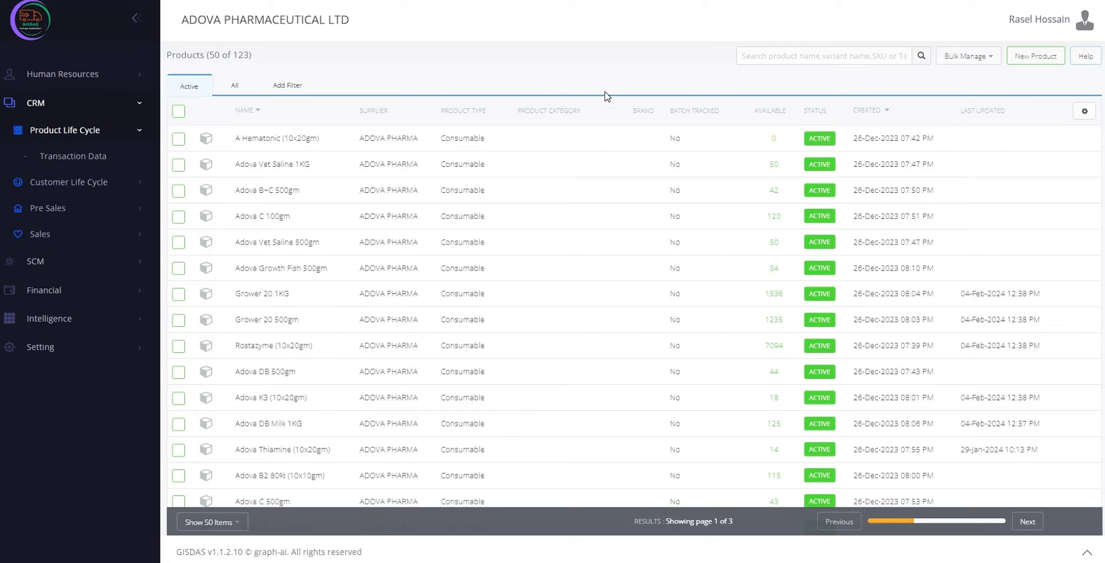
pyautogui.click(1028, 59)
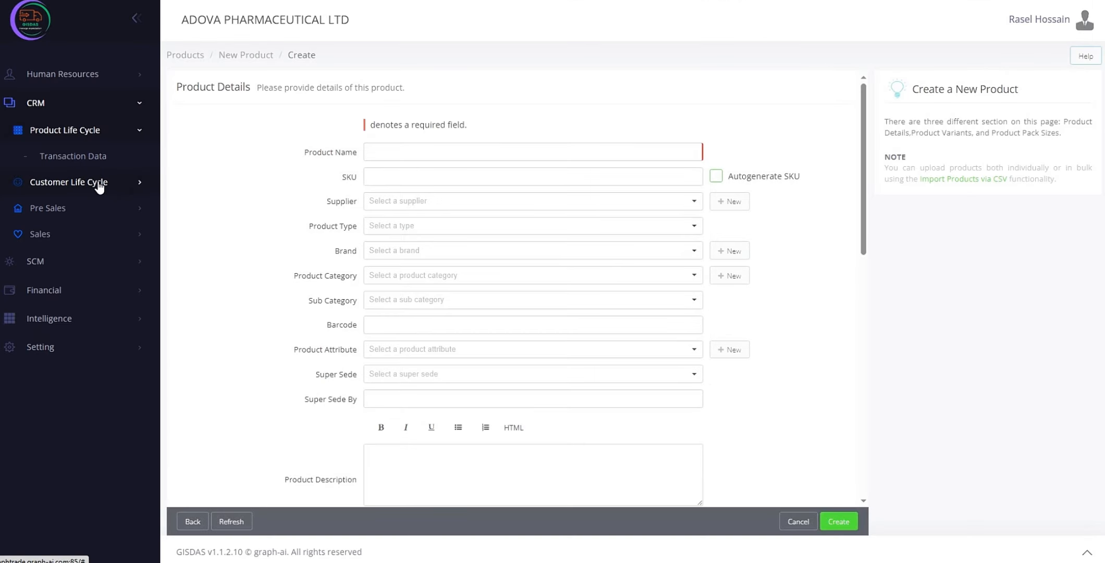
# Step: Open a blank new customer form from the Customer Life Cycle transaction data and view its default settings and address sections
pyautogui.click(96, 183)
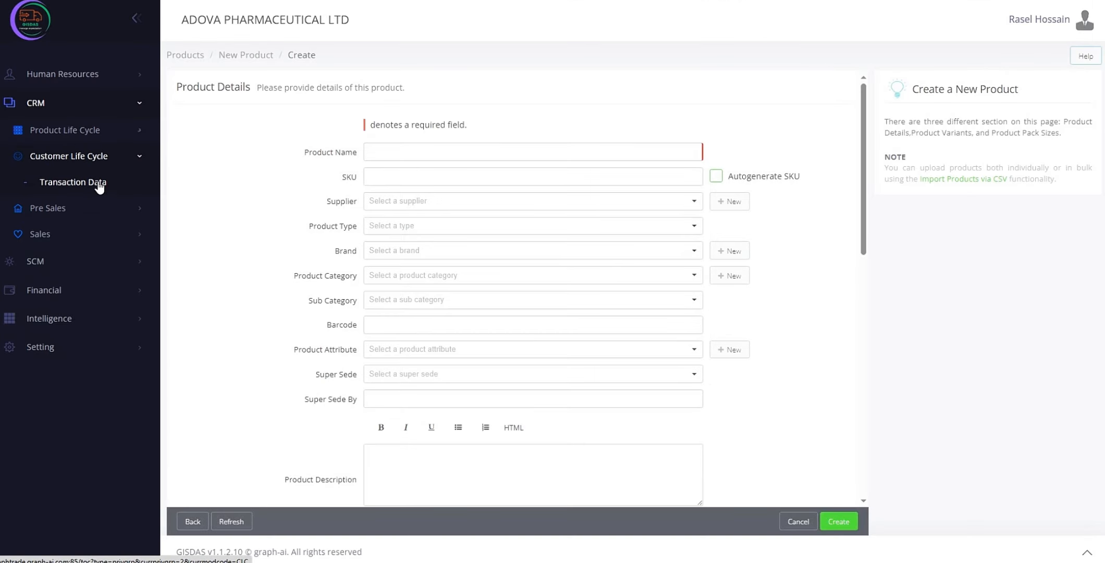
pyautogui.click(94, 182)
pyautogui.click(213, 110)
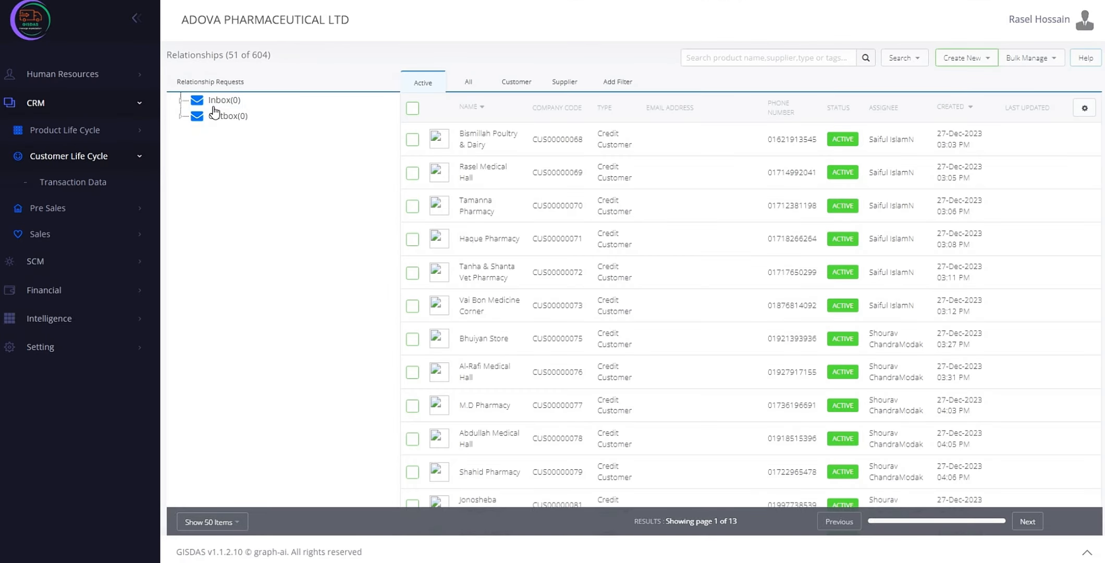
pyautogui.click(974, 60)
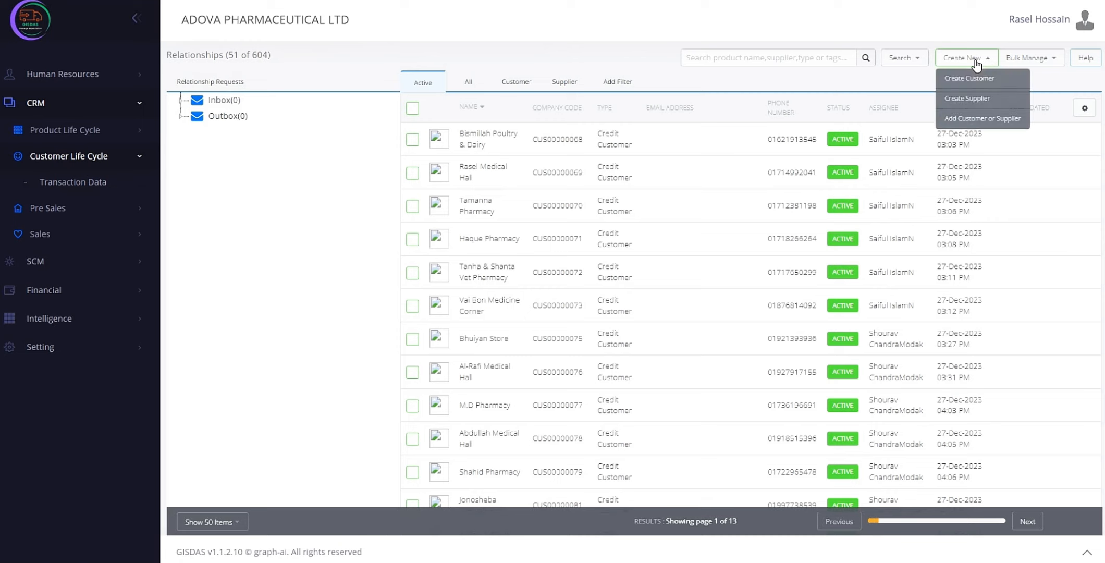
pyautogui.click(974, 79)
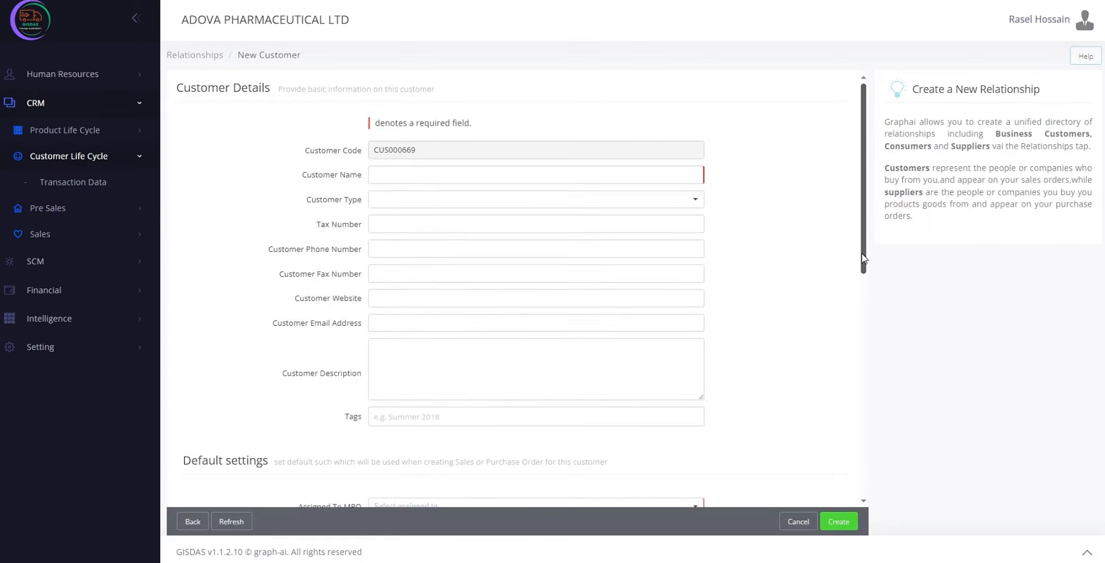
pyautogui.scroll(-6, 868, 377)
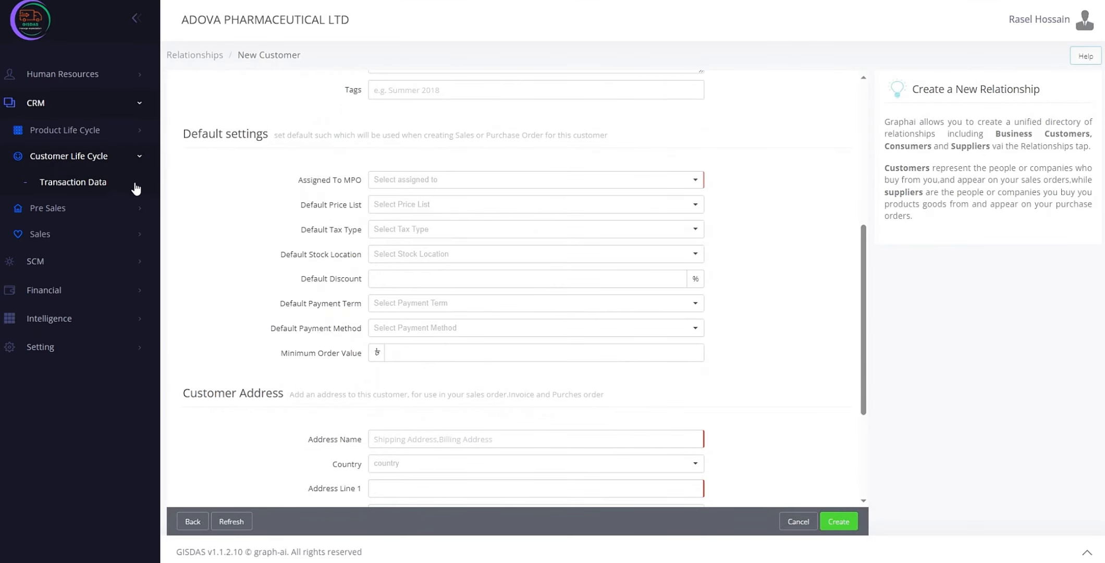
# Step: Open the Bismillah Poultry & Dairy customer record and examine its orders, dues and credit
pyautogui.click(111, 184)
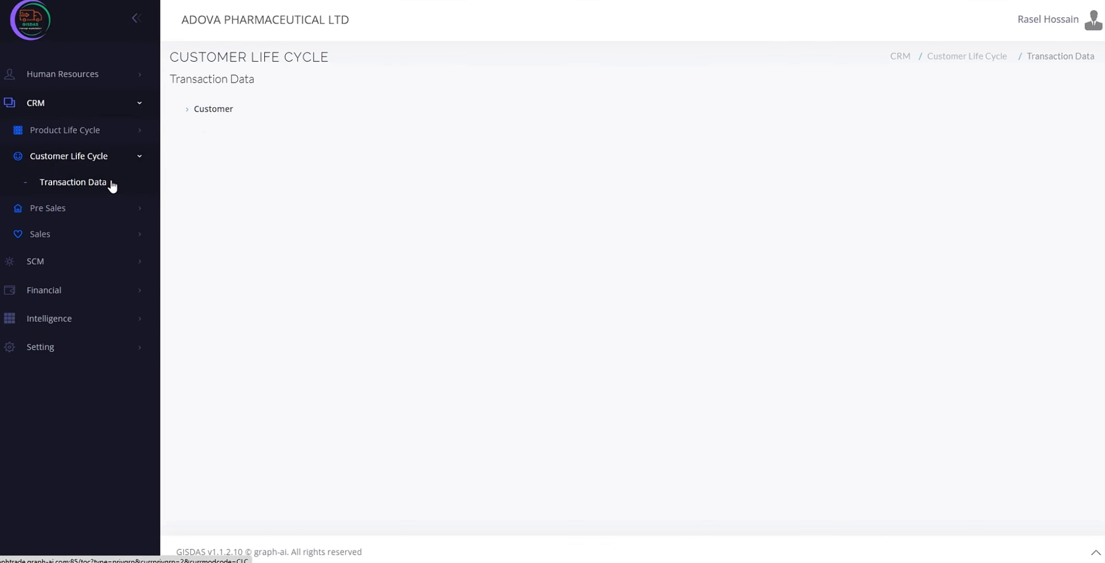
pyautogui.click(210, 109)
pyautogui.click(487, 140)
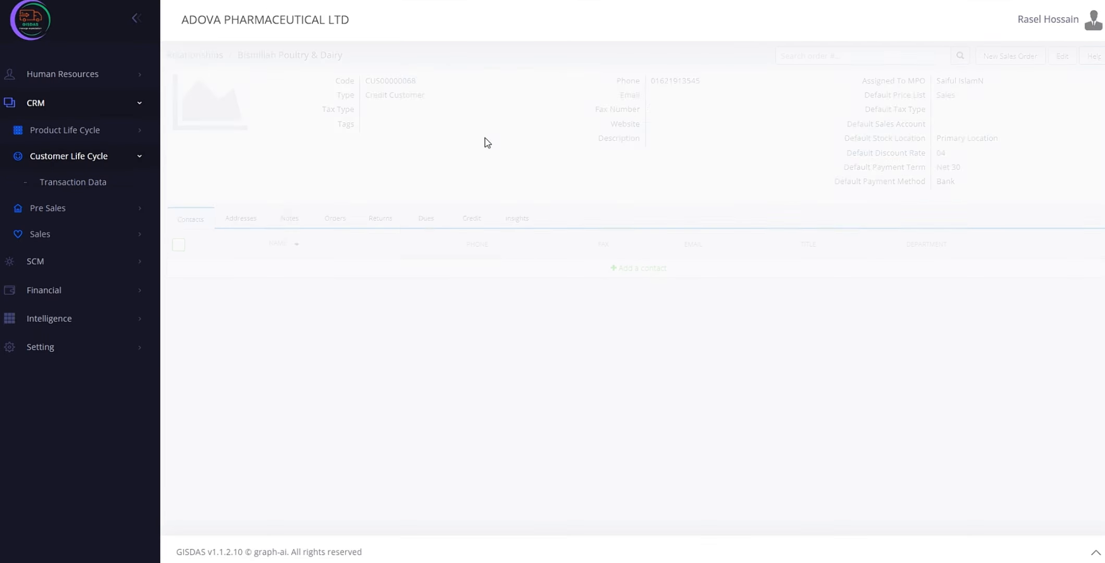
pyautogui.click(343, 221)
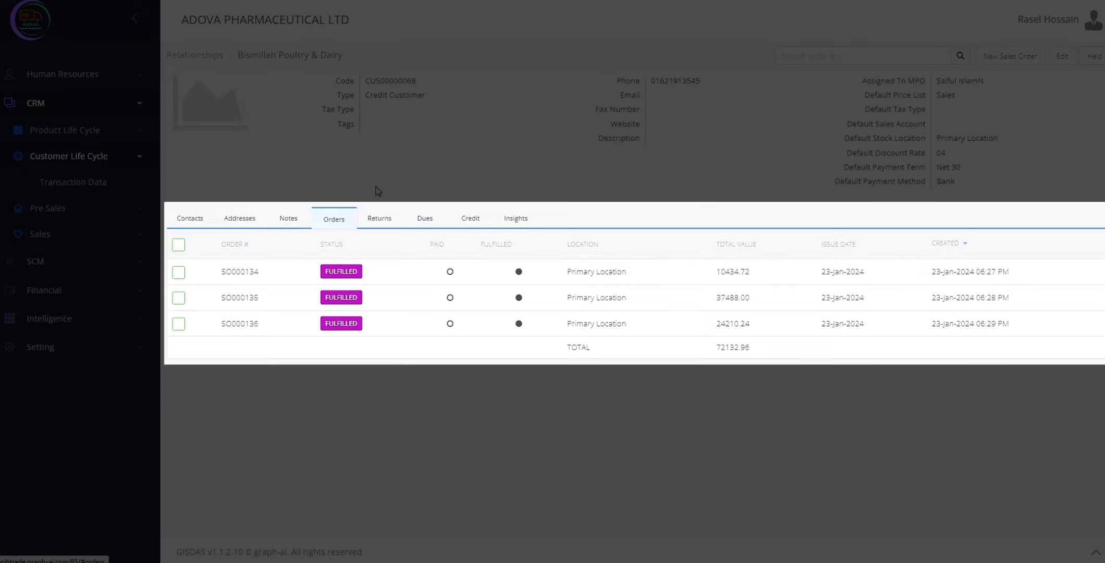
pyautogui.click(426, 218)
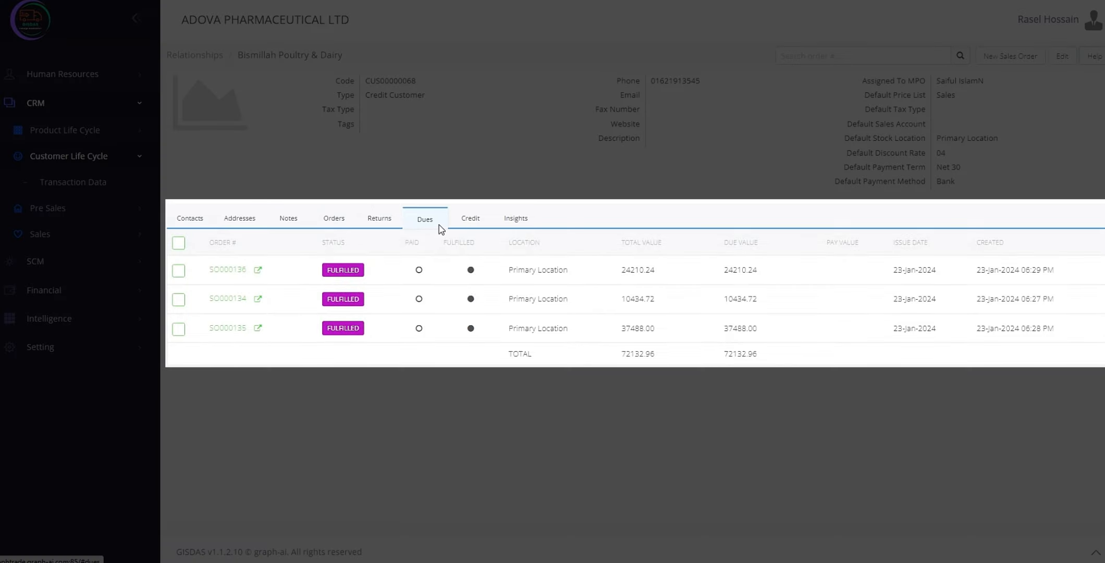
pyautogui.click(457, 228)
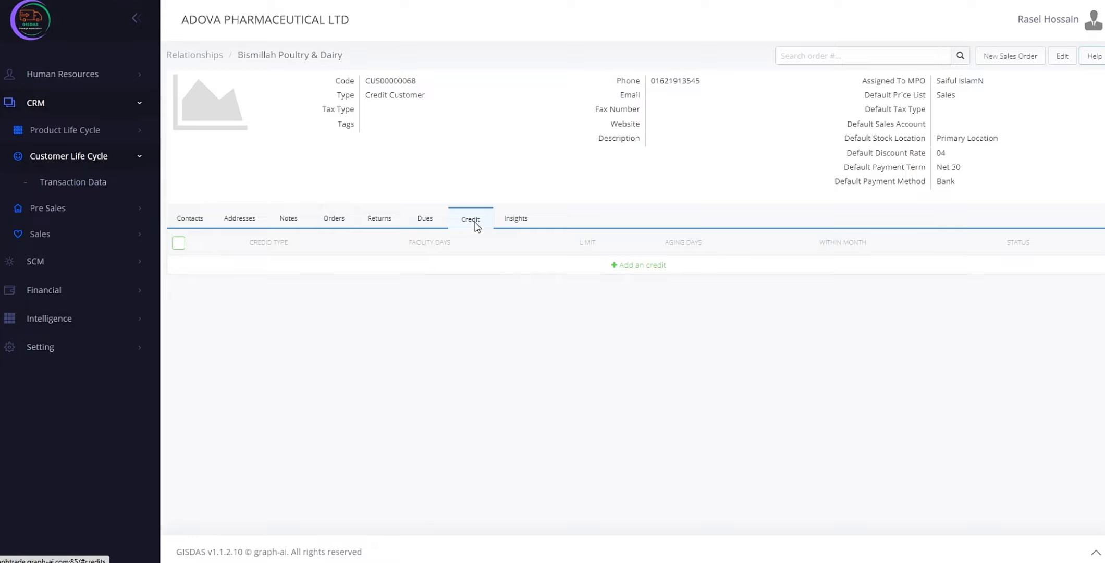
# Step: Open the Jan-2024 sales target of MPO group Raj-2 from the Pre Sales transaction data
pyautogui.click(63, 209)
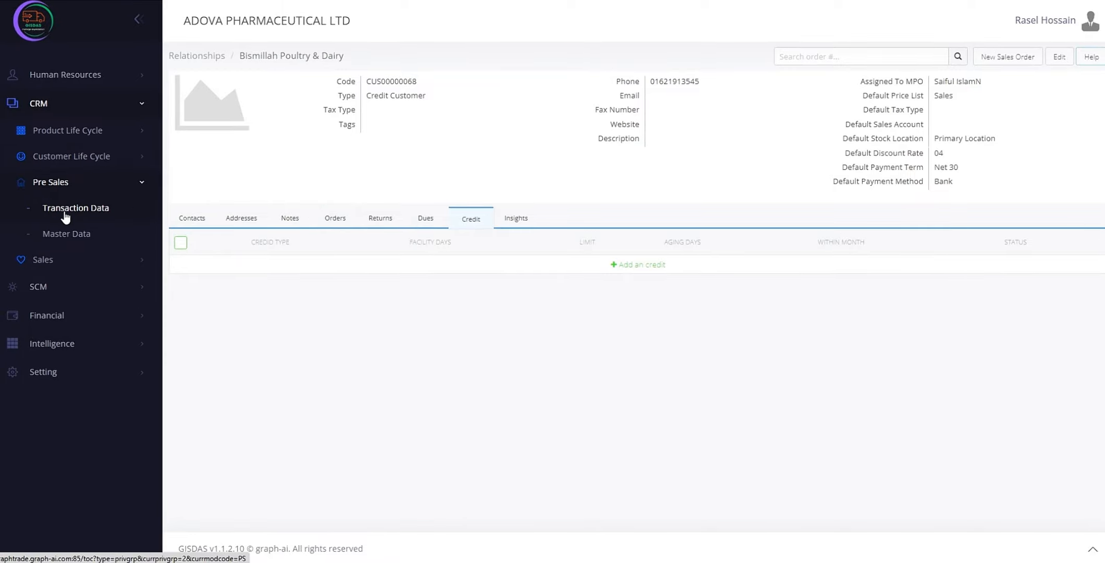
pyautogui.click(65, 215)
pyautogui.click(223, 172)
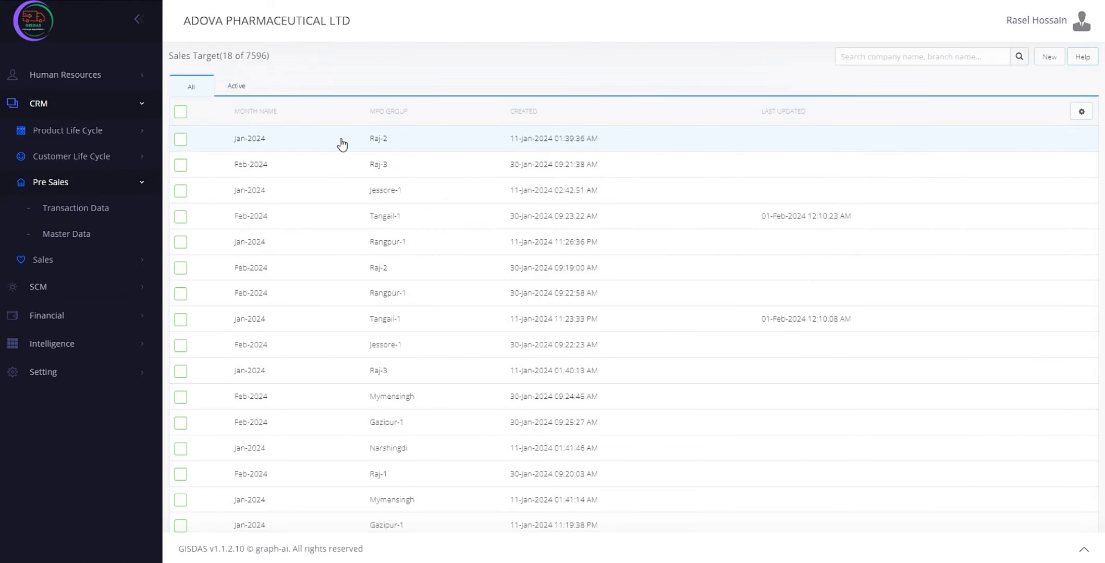
pyautogui.click(342, 144)
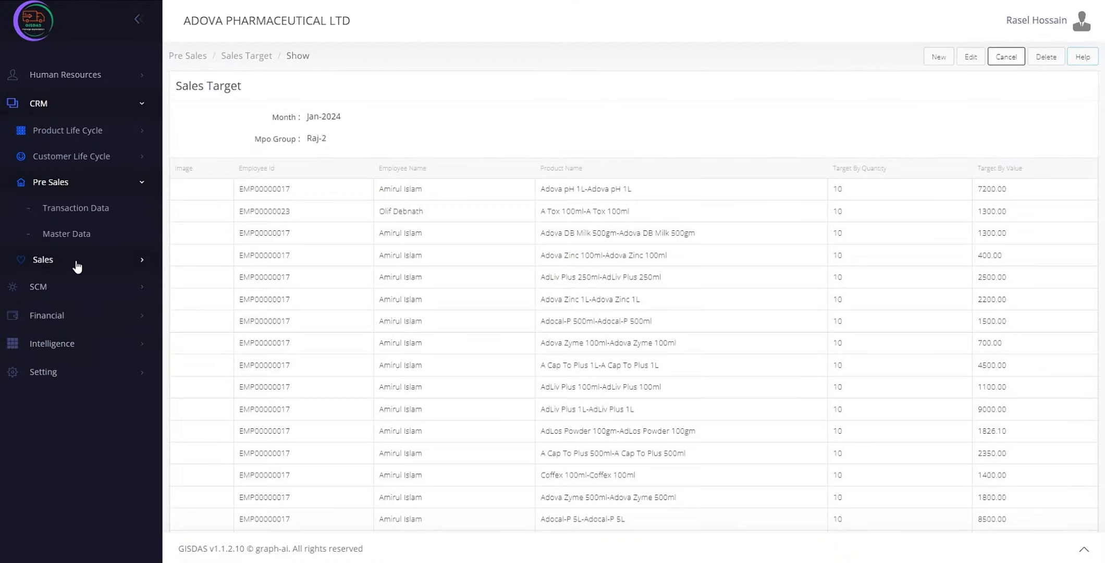
# Step: Start a new sales order from the Sales transaction data for the customer M/S Anmon Enterprise
pyautogui.click(74, 264)
pyautogui.click(76, 235)
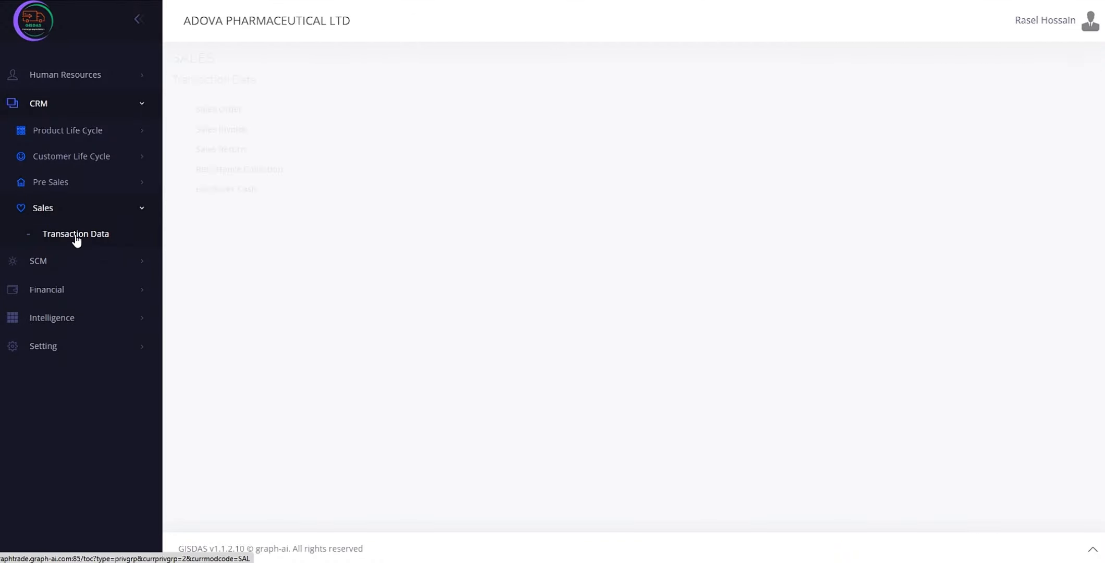
pyautogui.click(205, 116)
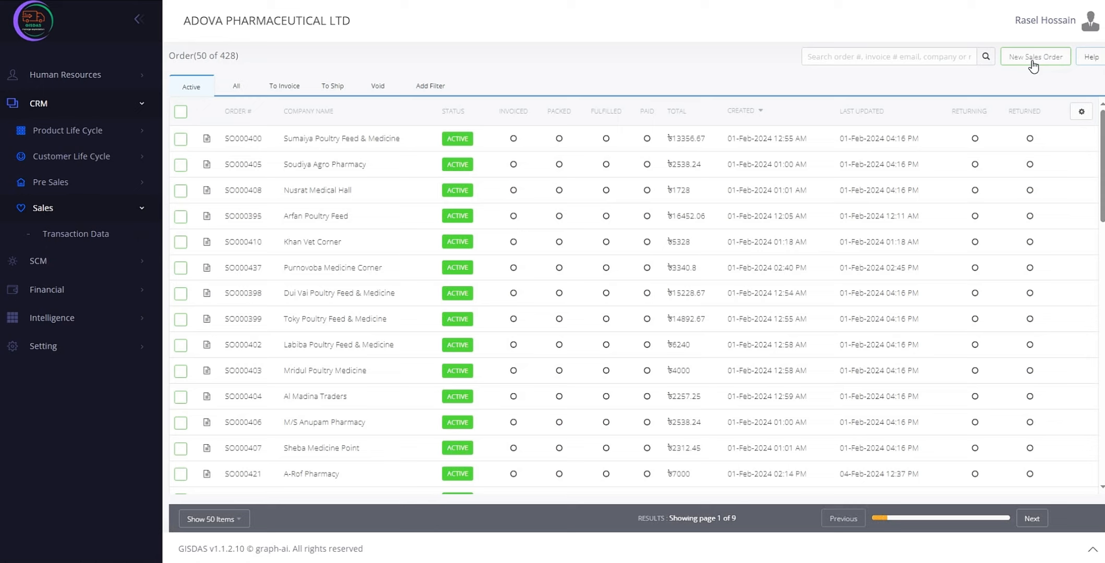
pyautogui.click(1034, 66)
pyautogui.click(246, 112)
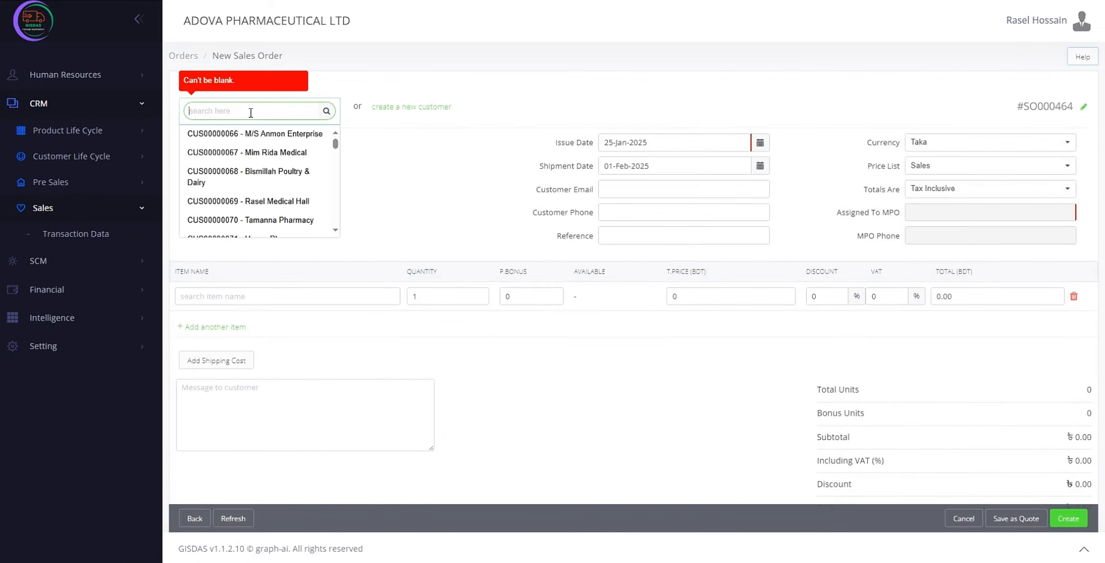
pyautogui.click(249, 134)
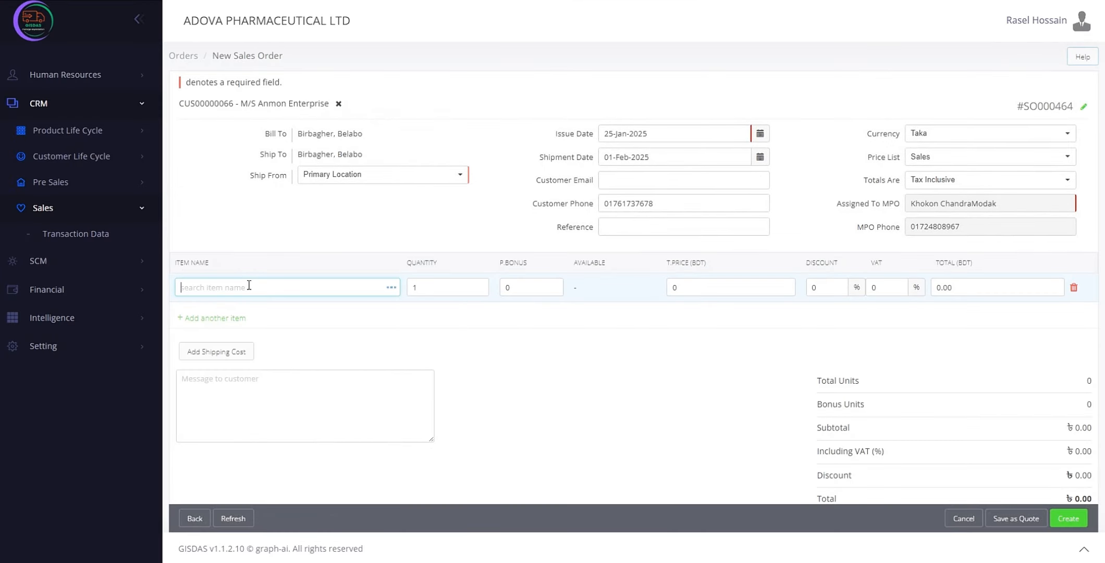
# Step: Find items matching 22 and add Grower 20 Plus 500ml to the order with a quantity of 100
pyautogui.write('22')
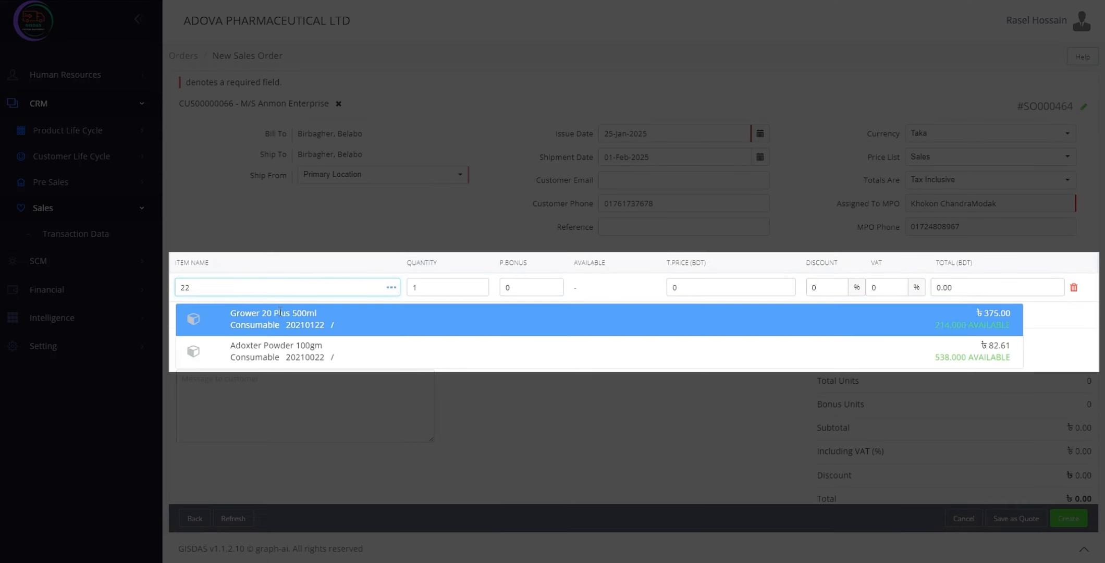
pyautogui.click(285, 323)
pyautogui.click(470, 291)
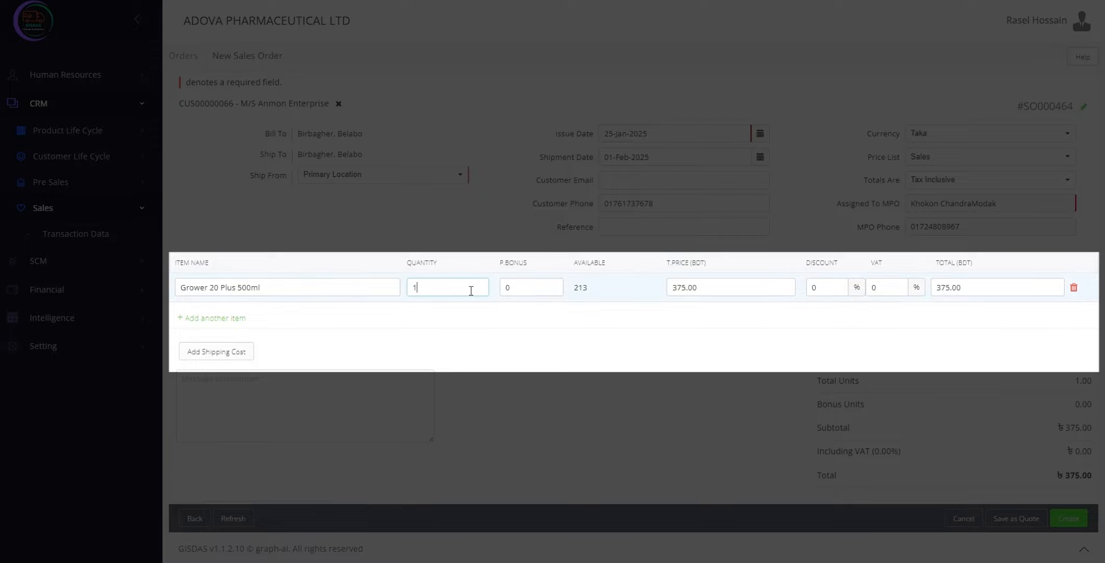
pyautogui.write('00')
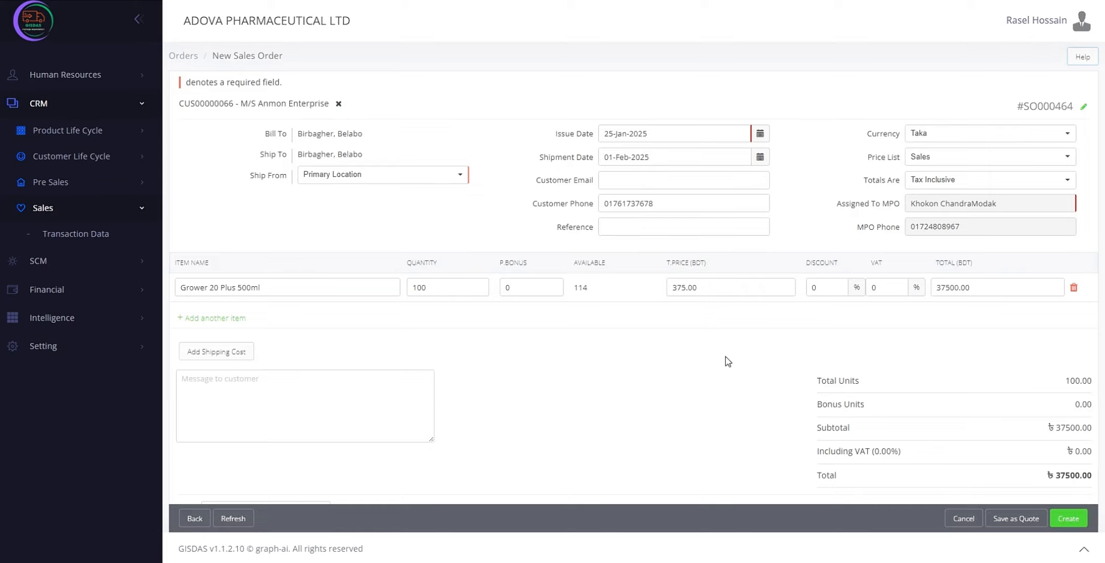
# Step: Open a new remittance collection form from the Sales transaction data
pyautogui.click(113, 236)
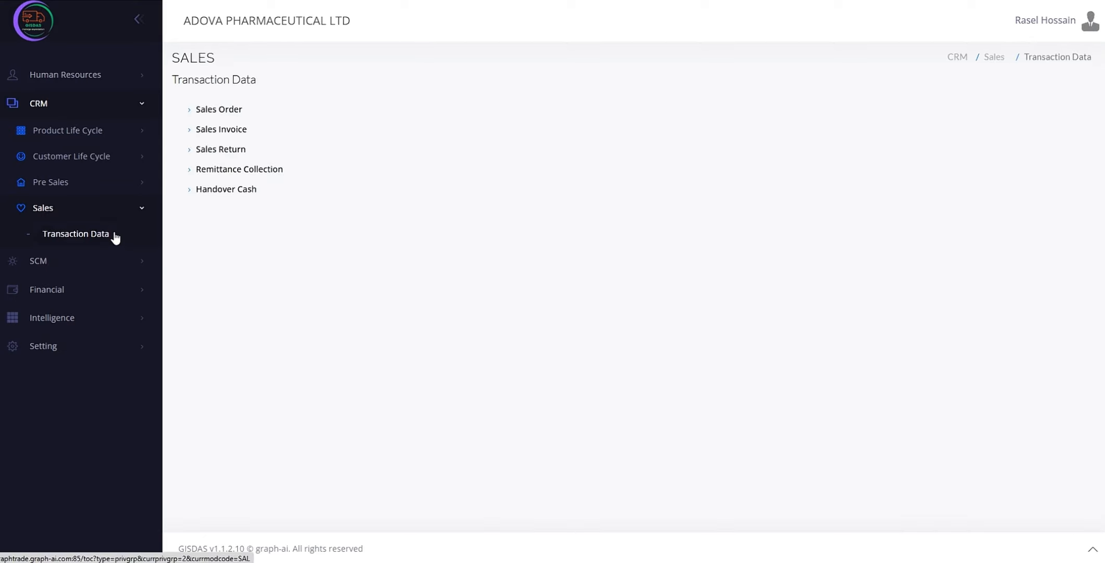
pyautogui.click(206, 177)
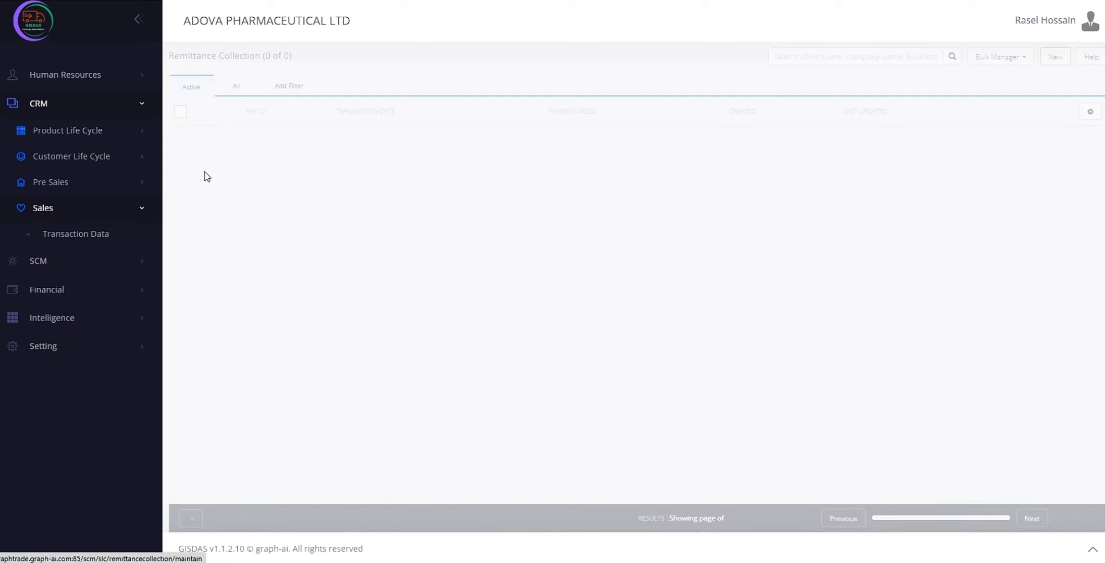
pyautogui.click(1056, 65)
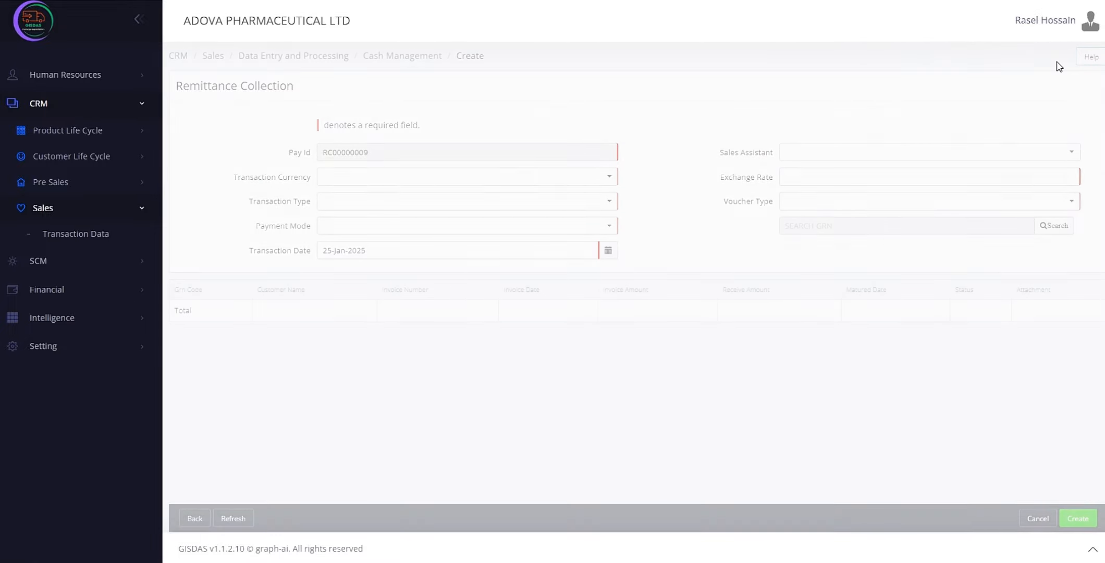
# Step: Examine the available transaction types, payment modes and sales assistants on the remittance collection form without choosing any
pyautogui.click(609, 204)
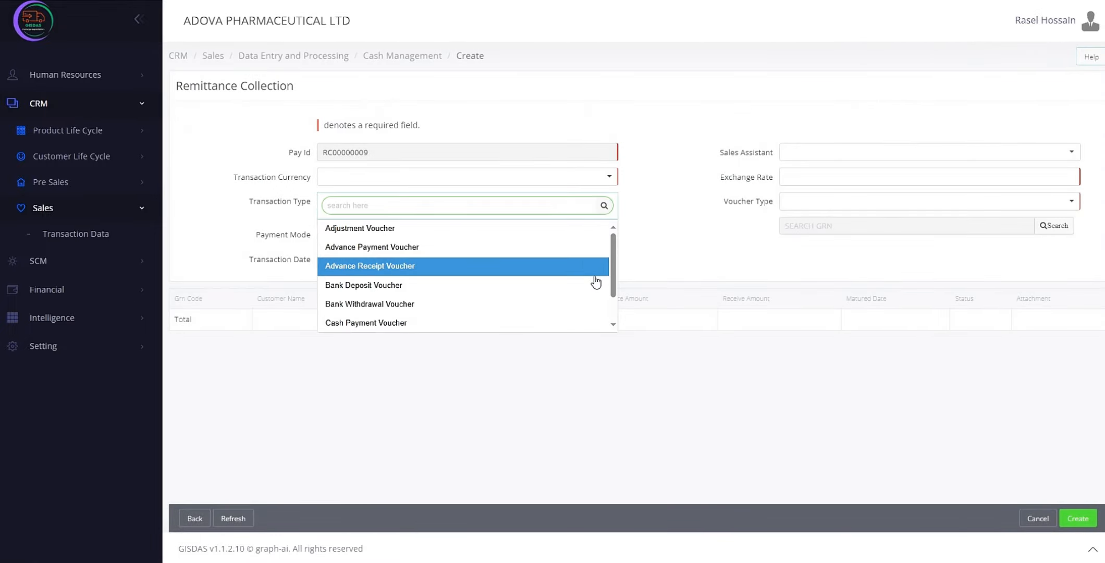
pyautogui.scroll(-1, 593, 324)
pyautogui.click(669, 255)
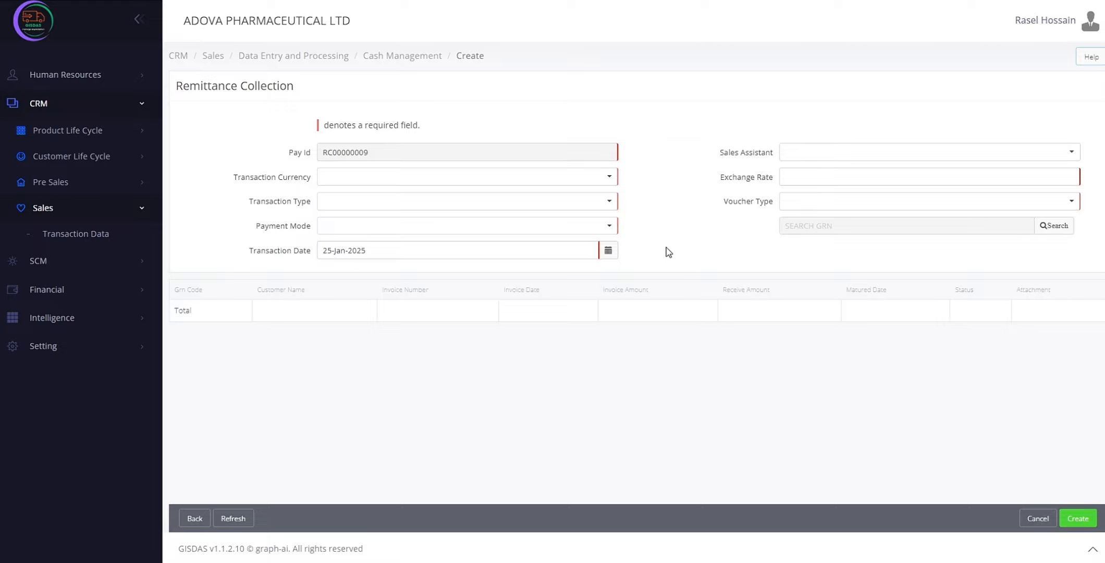
pyautogui.click(583, 231)
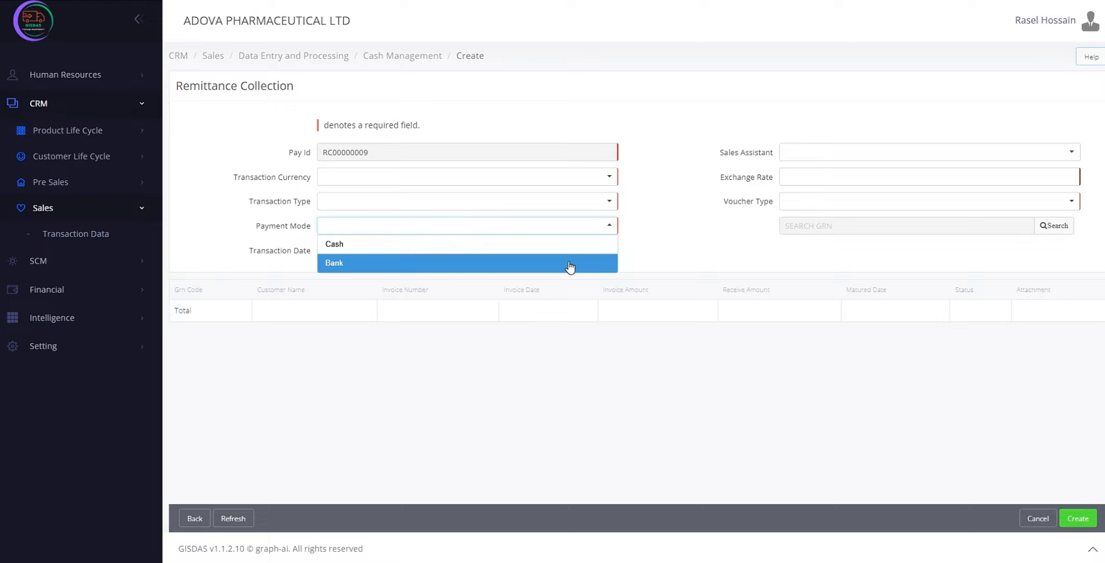
pyautogui.click(647, 248)
pyautogui.click(873, 148)
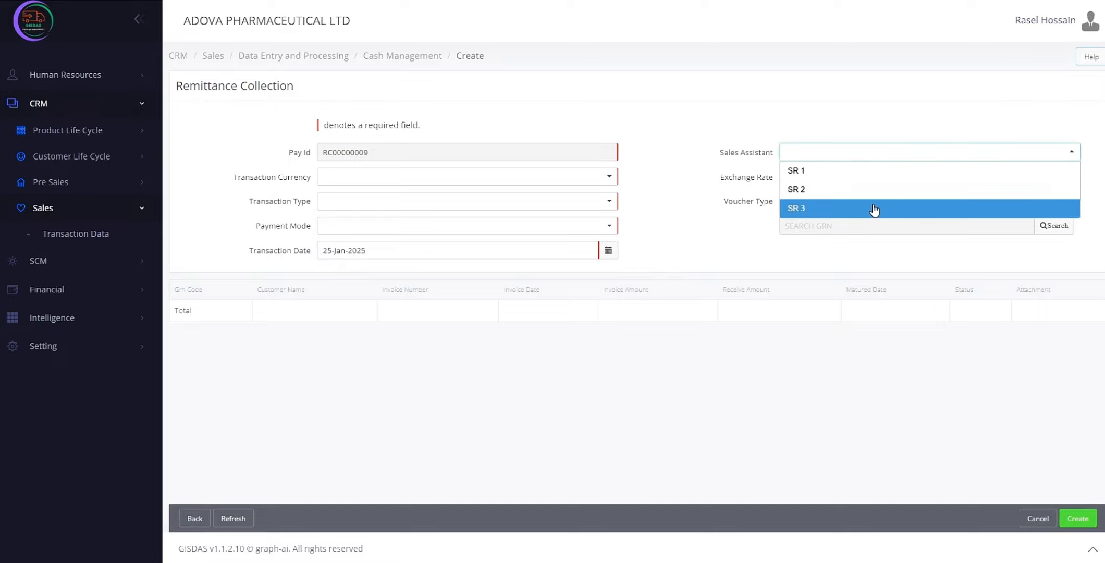
pyautogui.click(866, 257)
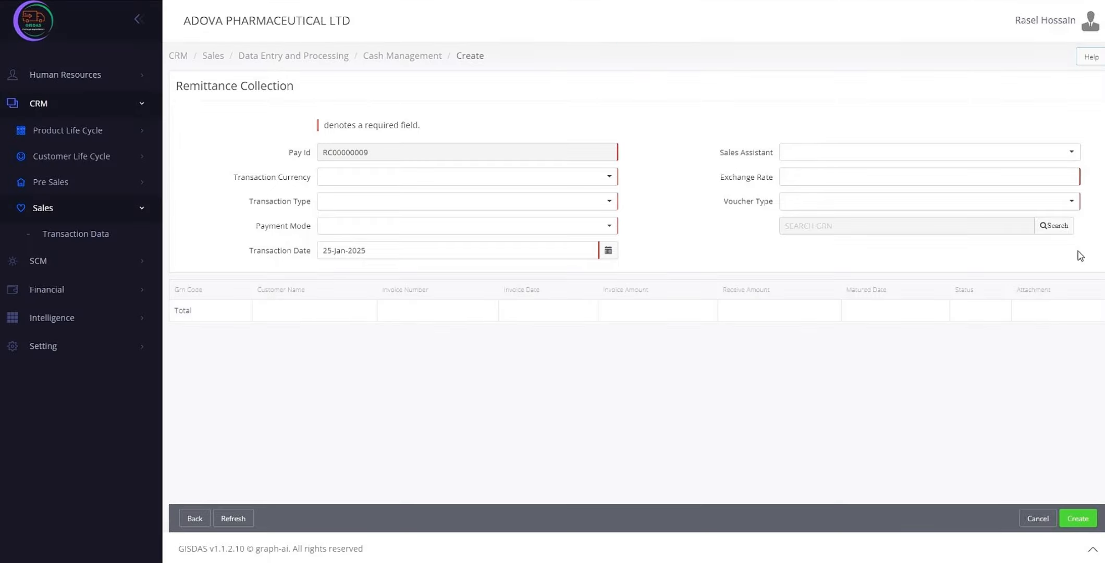
# Step: Open a new Handover Cash form from the Sales transaction data
pyautogui.click(91, 235)
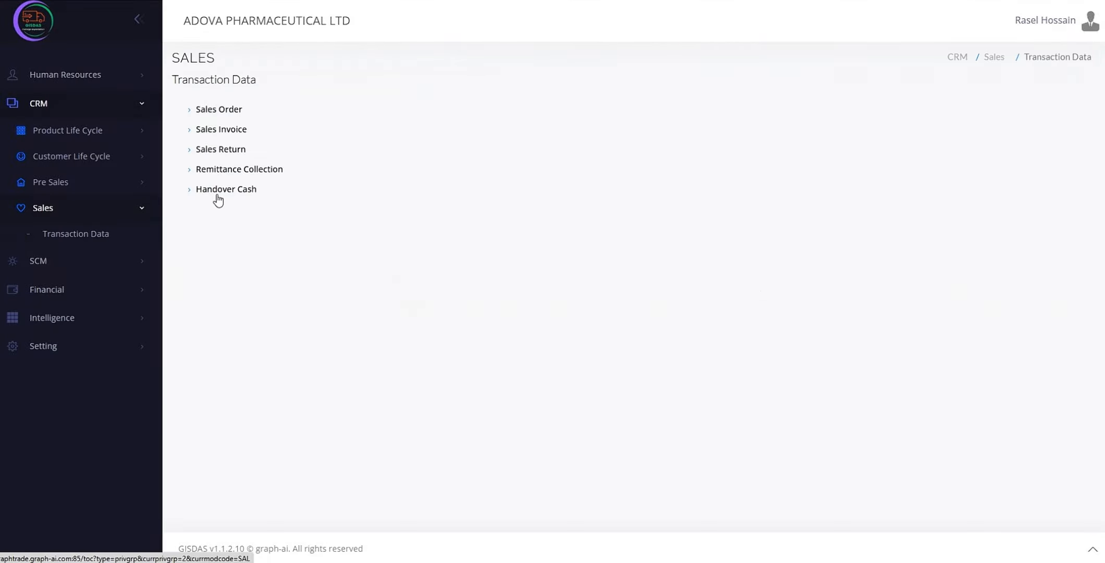
pyautogui.click(218, 196)
pyautogui.click(1052, 55)
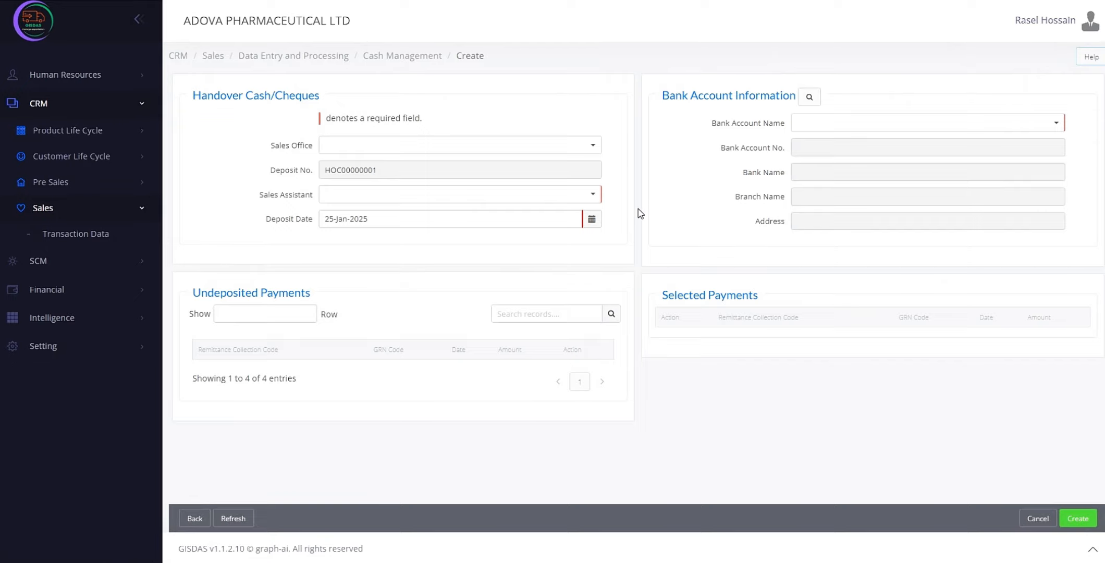
# Step: Examine the available sales offices and sales assistants on the handover cash form without choosing any
pyautogui.click(589, 145)
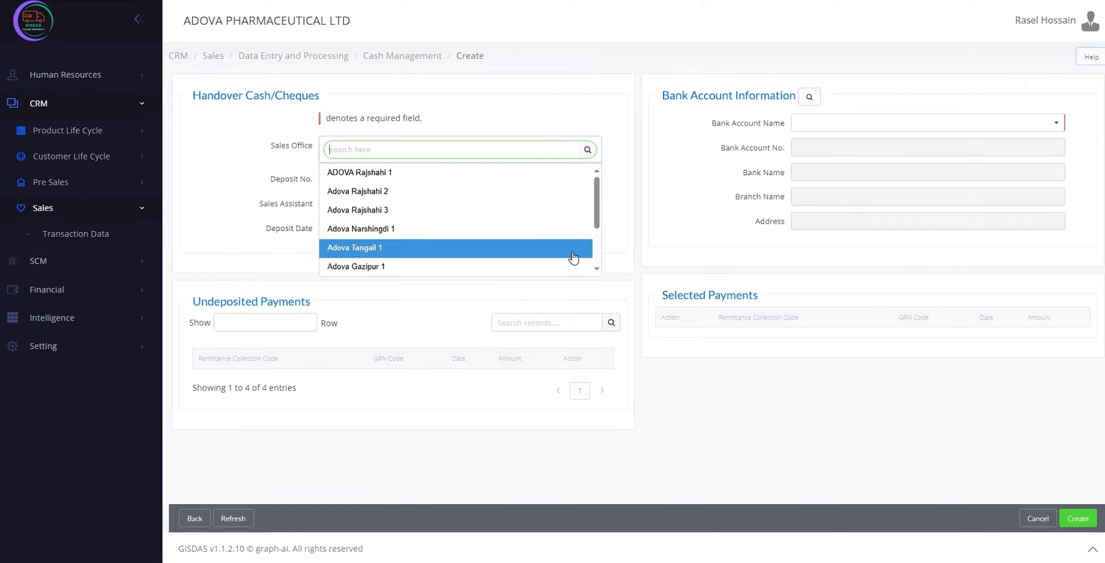
pyautogui.scroll(-3, 572, 254)
pyautogui.click(620, 235)
pyautogui.click(593, 195)
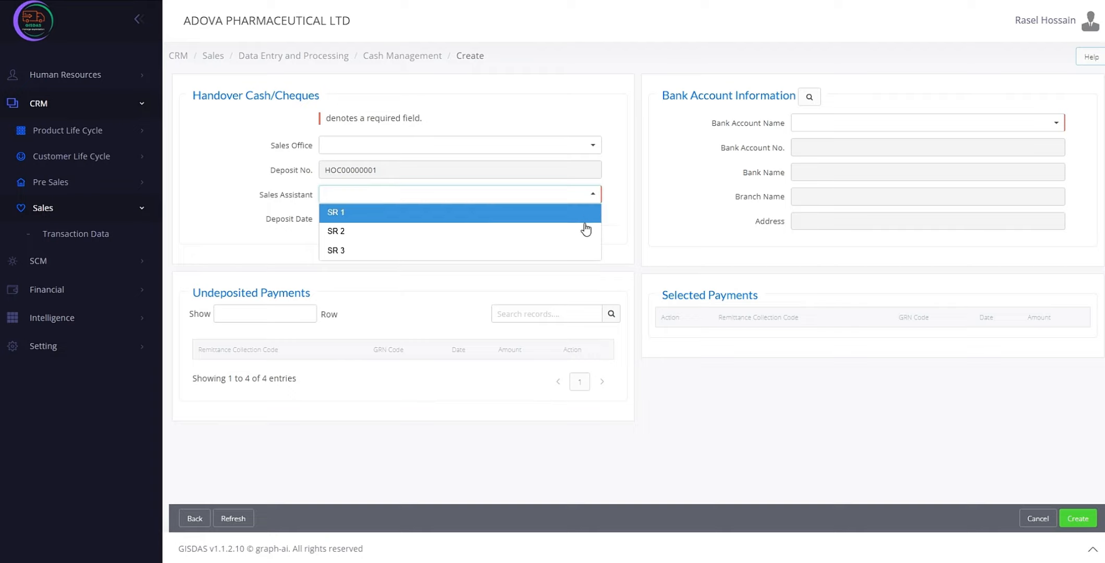
pyautogui.click(582, 279)
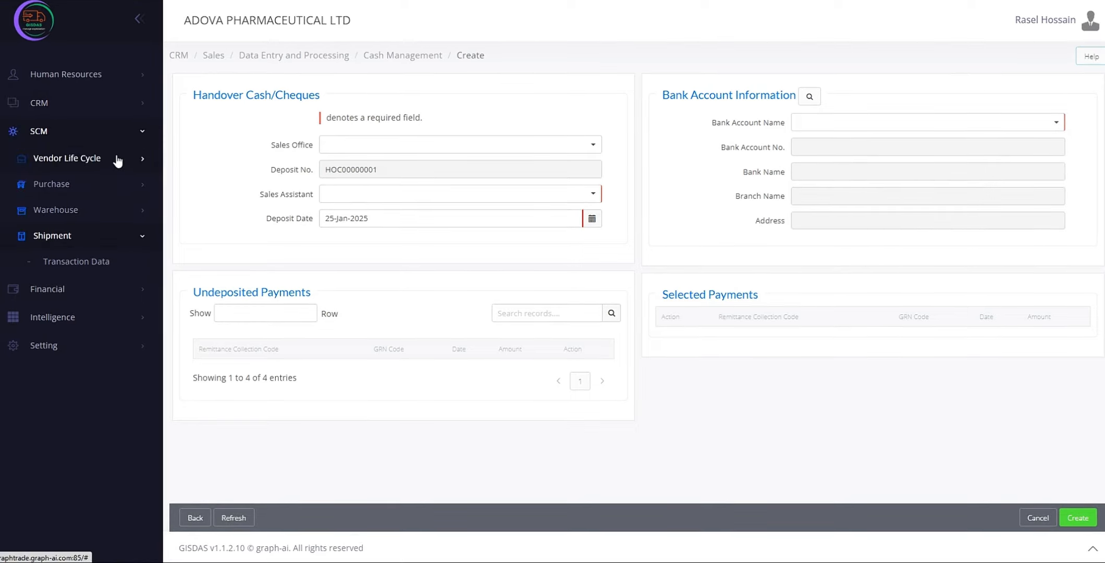
# Step: Open a new supplier form from the Vendor Life Cycle transaction data and review its Default Settings and Supplier Address sections
pyautogui.click(118, 161)
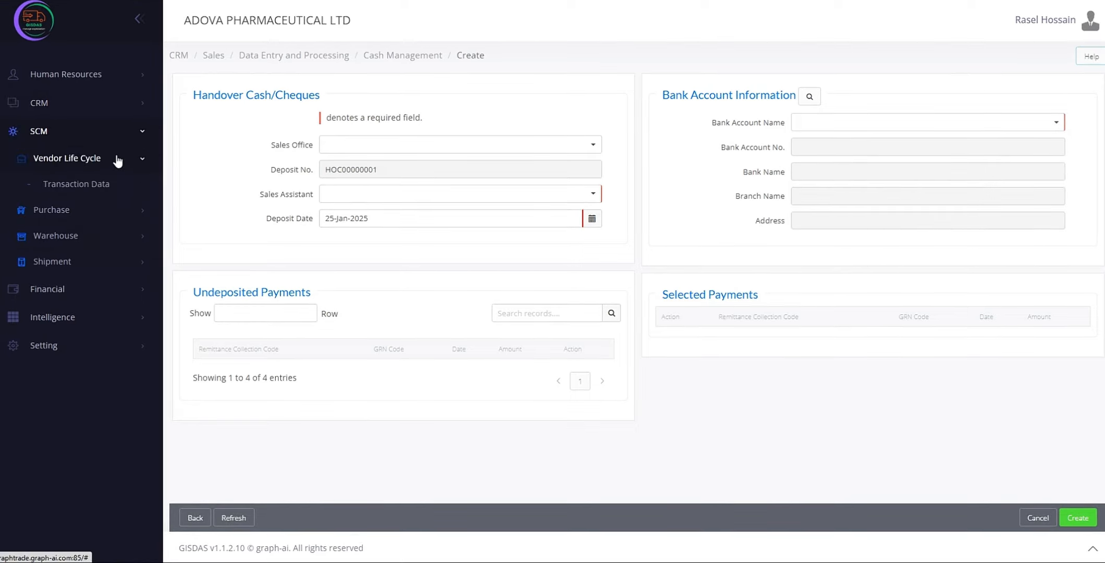
pyautogui.click(101, 189)
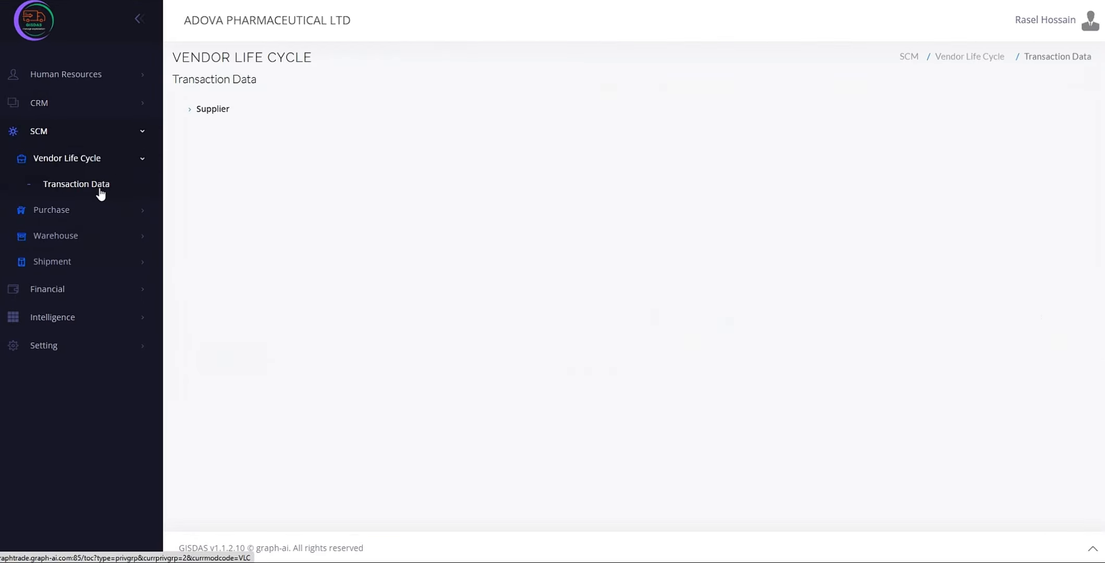
pyautogui.click(216, 110)
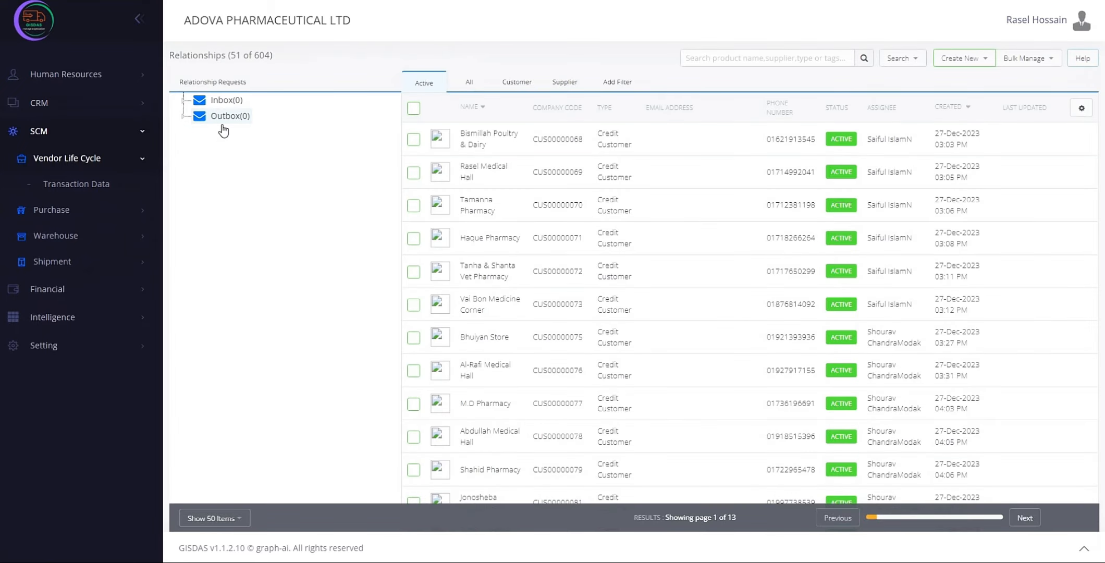
pyautogui.click(982, 64)
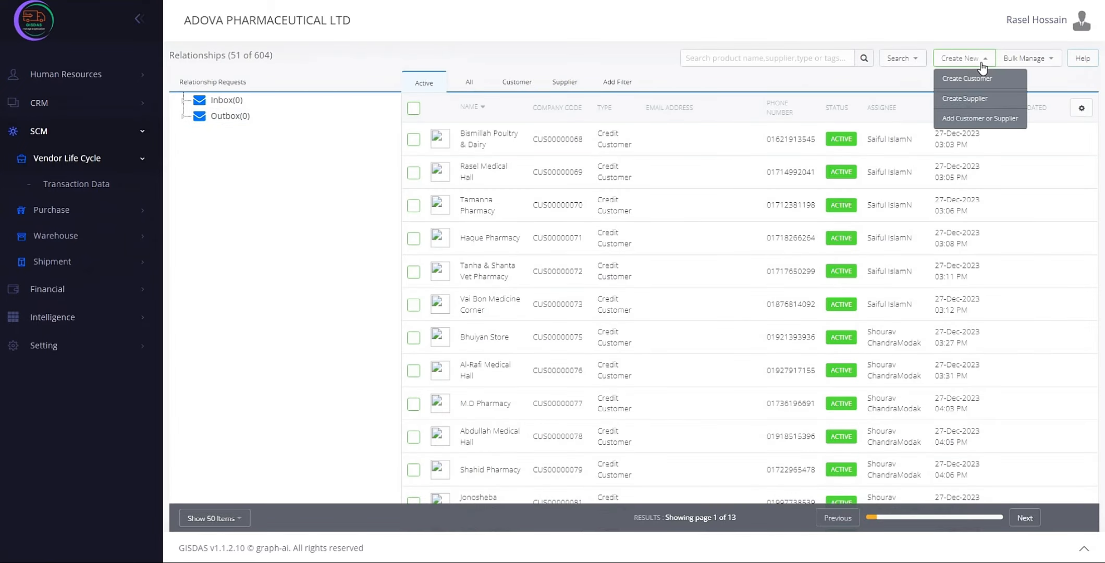
pyautogui.click(983, 100)
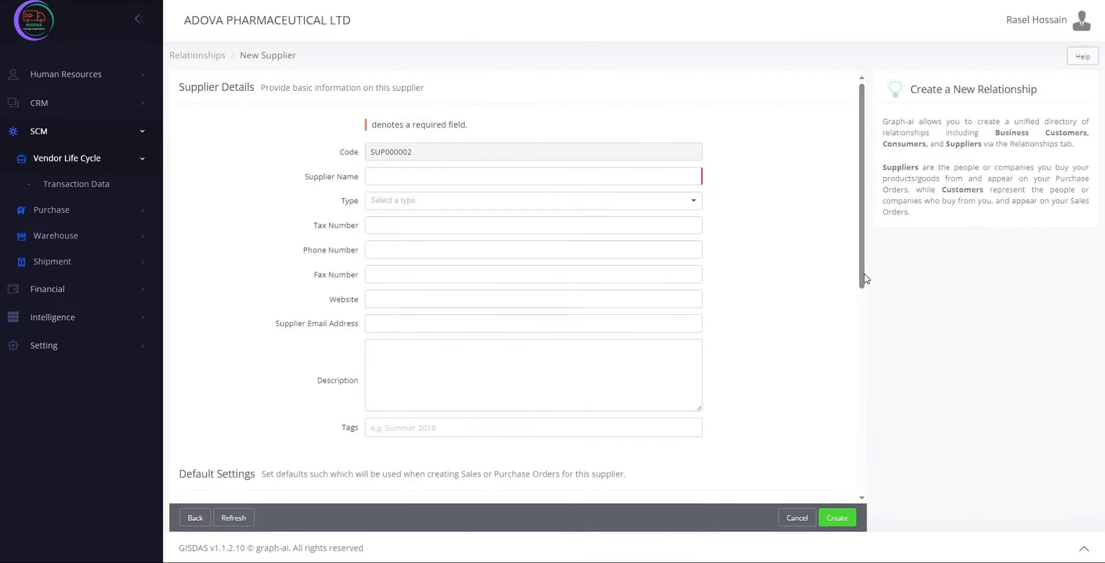
pyautogui.moveTo(862, 277); pyautogui.dragTo(863, 404)
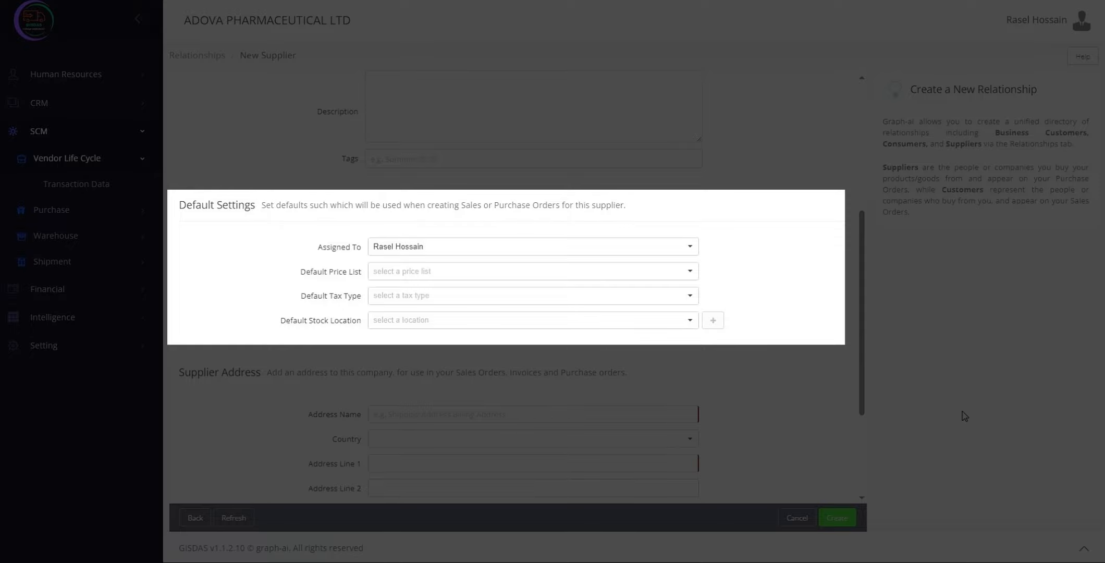
pyautogui.click(964, 415)
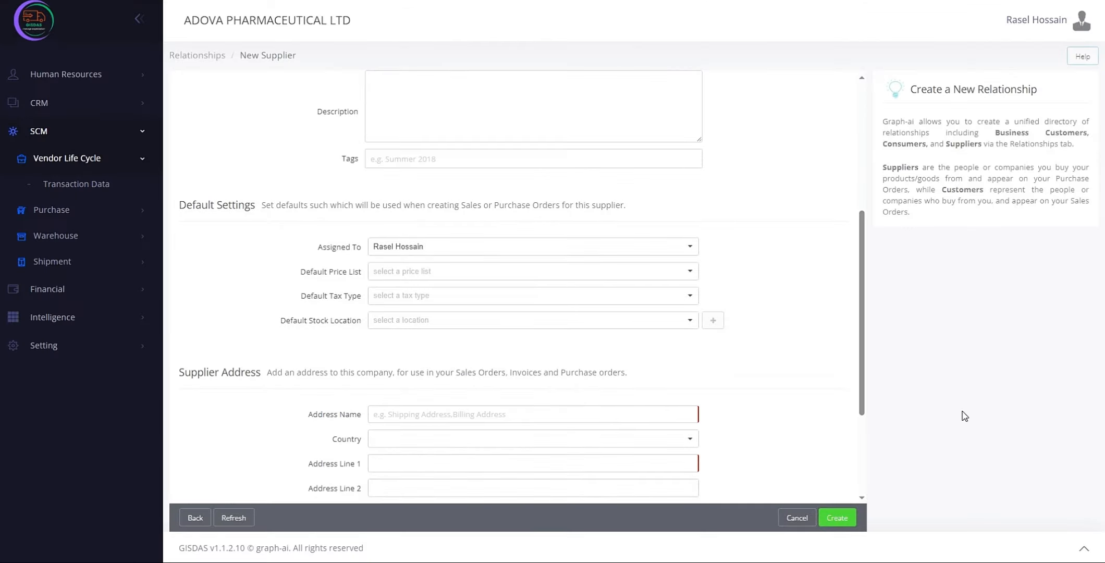
# Step: Start a new purchase order from the Purchase transaction data for the supplier ADOVA PHARMA
pyautogui.click(52, 210)
pyautogui.click(69, 211)
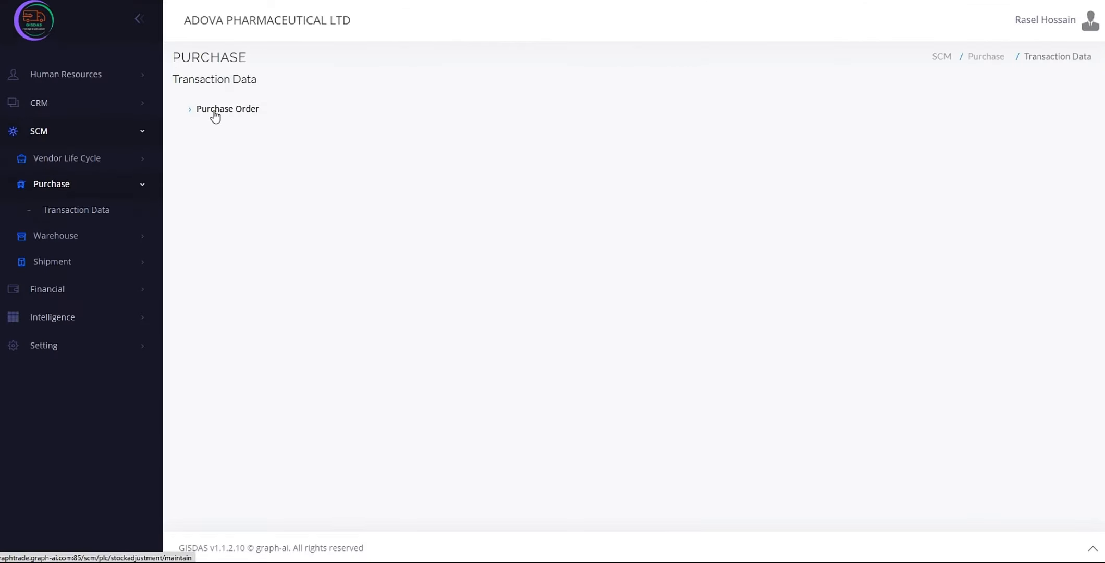
pyautogui.click(213, 110)
pyautogui.click(1040, 56)
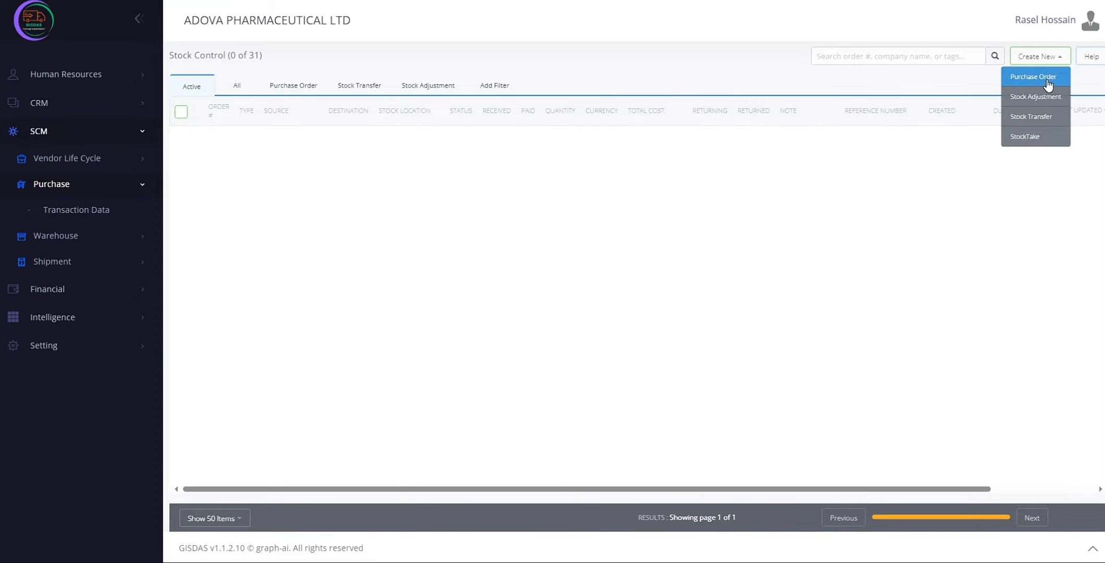
pyautogui.click(1050, 73)
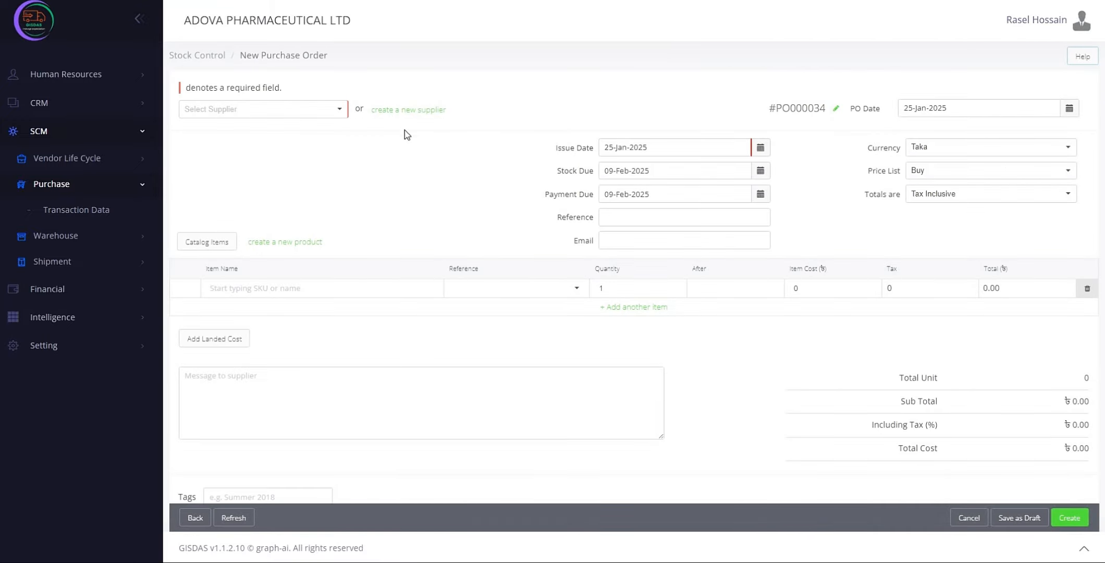
pyautogui.click(286, 112)
pyautogui.click(285, 127)
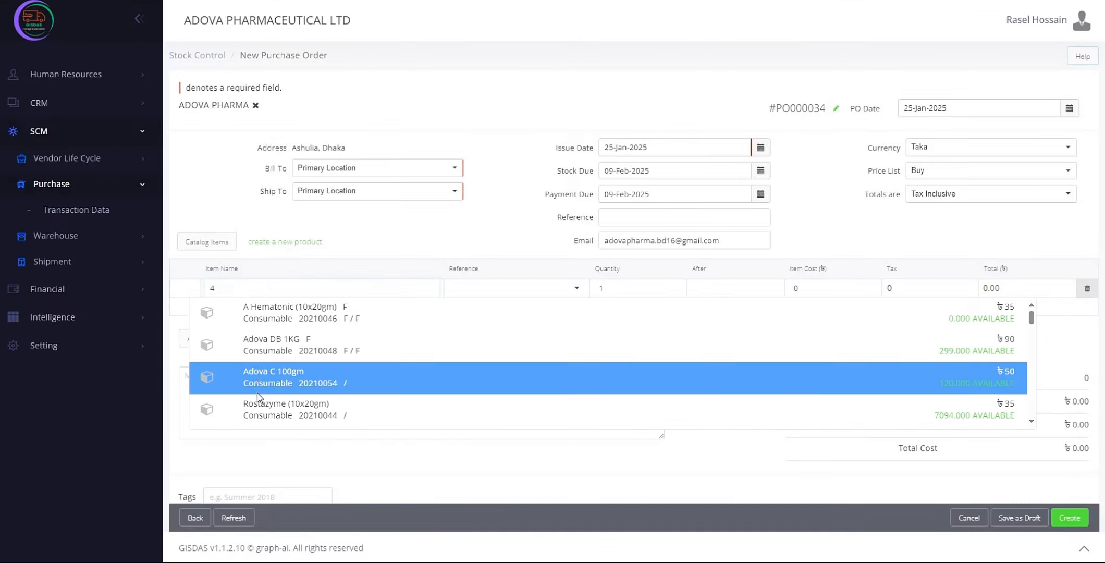
# Step: Find items matching 4 and add Rostazyme (10x20gm) to the purchase order with a quantity of 100
pyautogui.click(258, 383)
pyautogui.click(618, 290)
pyautogui.write('00')
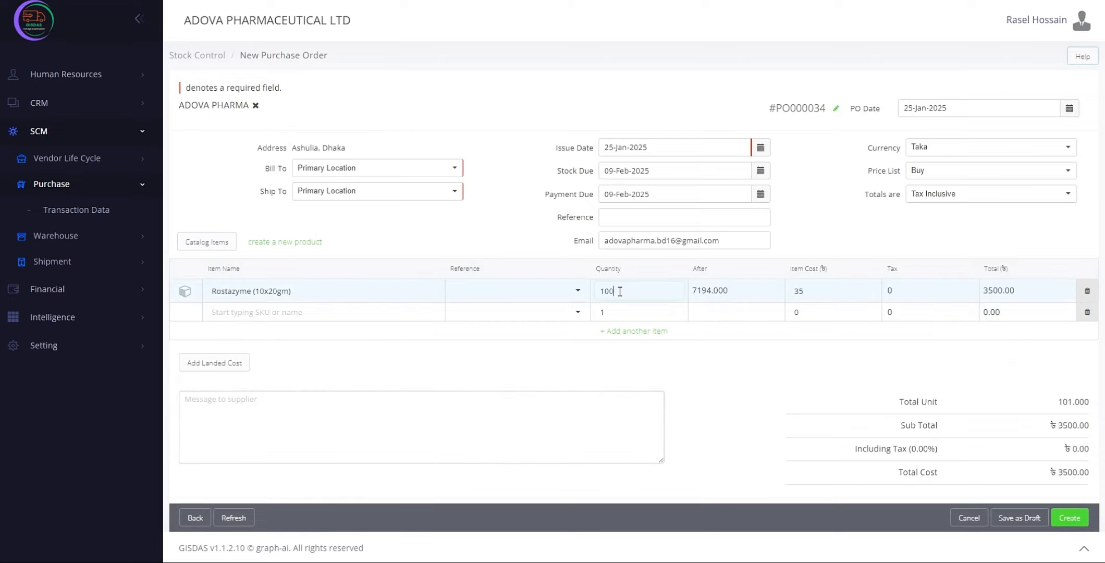
pyautogui.click(717, 384)
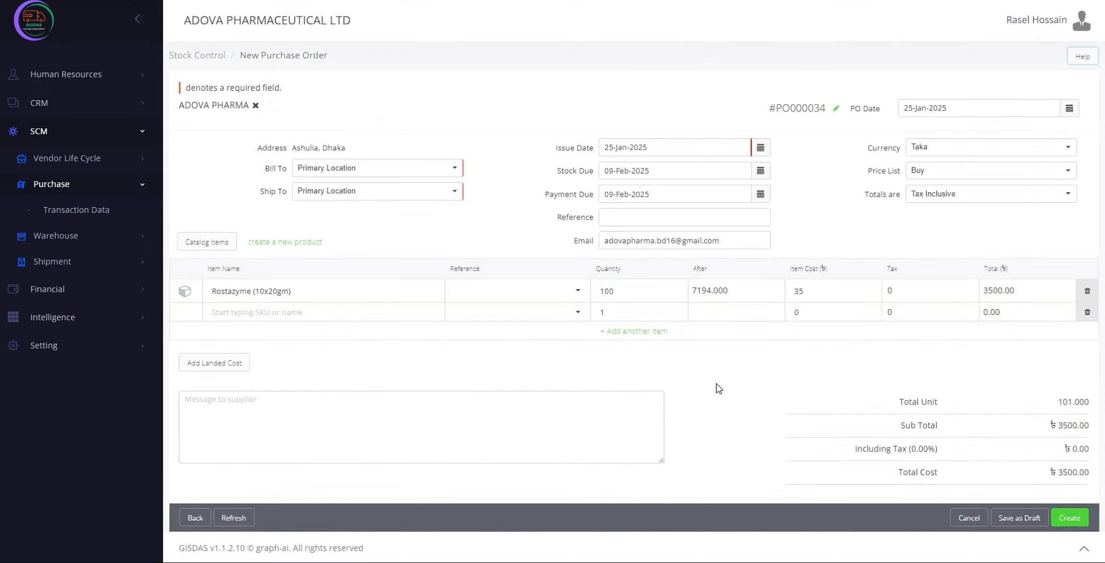
# Step: Open the first Narshingdi good delivery note in the Warehouse transaction data and review its customer invoices
pyautogui.click(84, 241)
pyautogui.click(83, 241)
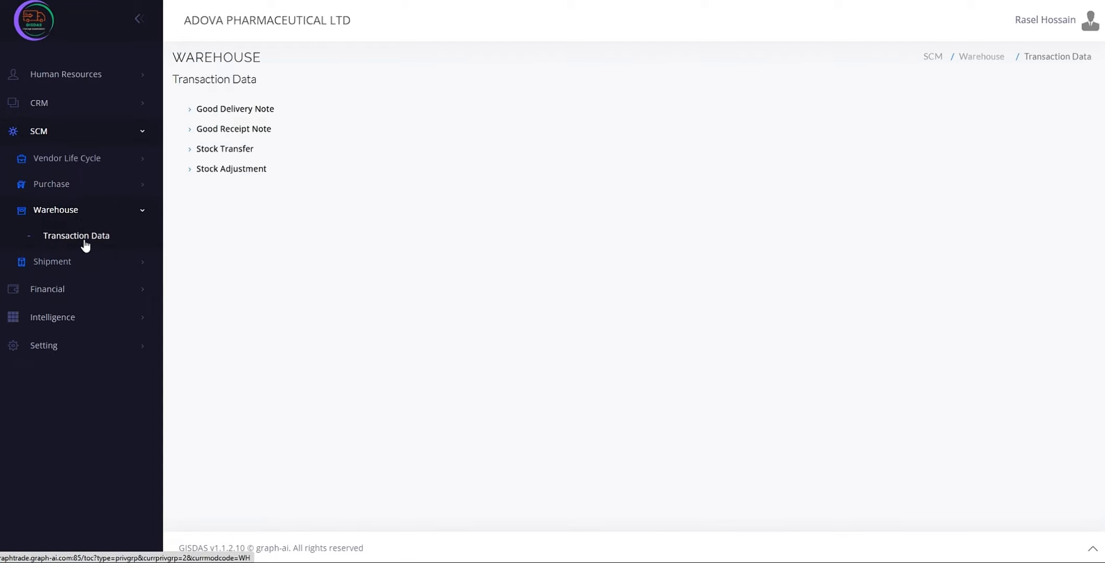
pyautogui.click(207, 110)
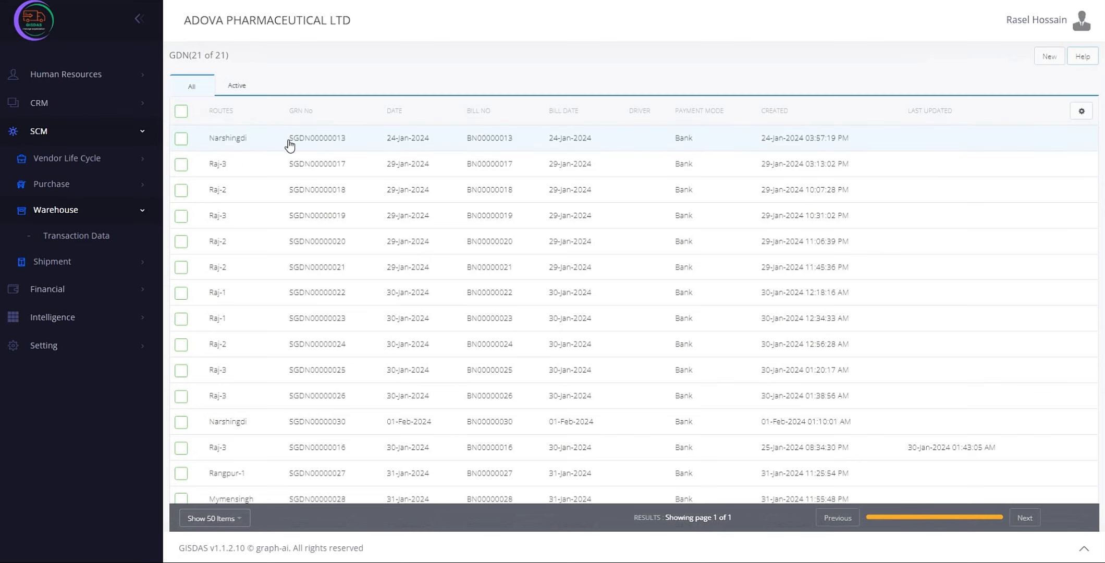
pyautogui.click(290, 144)
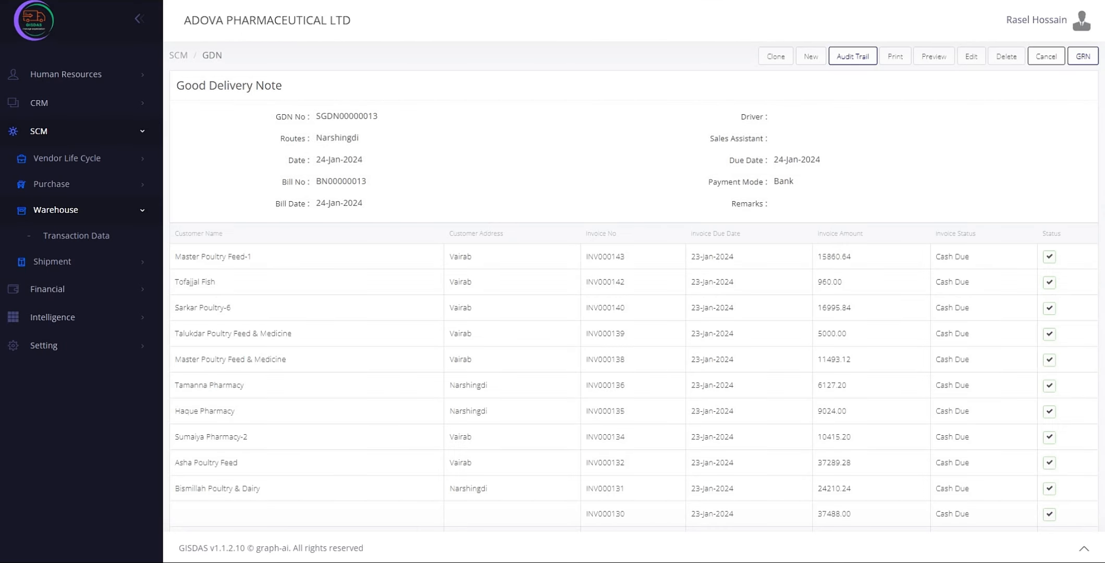
pyautogui.scroll(-3, 634, 285)
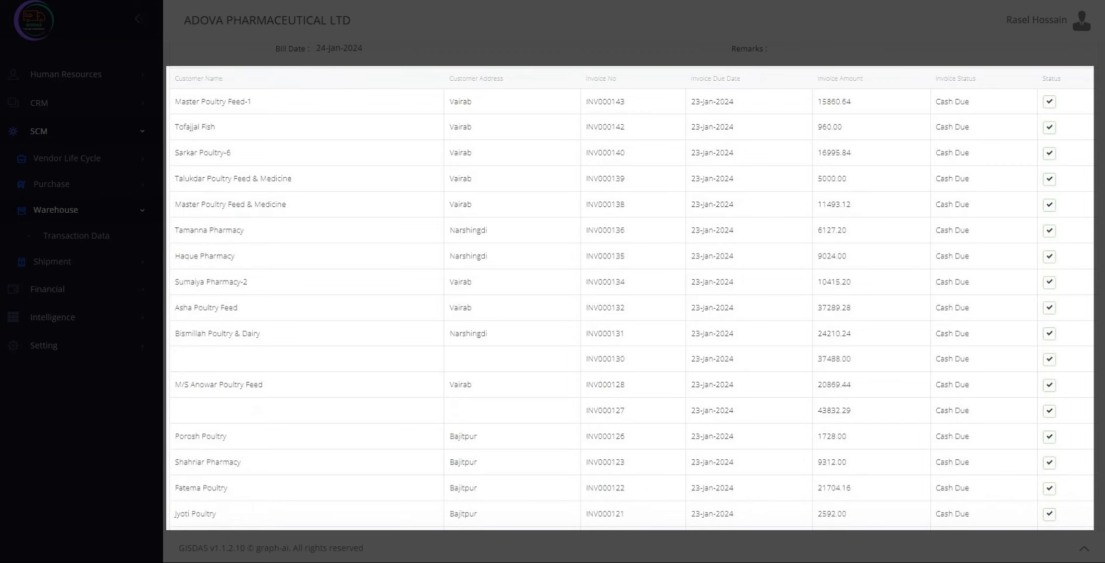
pyautogui.scroll(3, 634, 286)
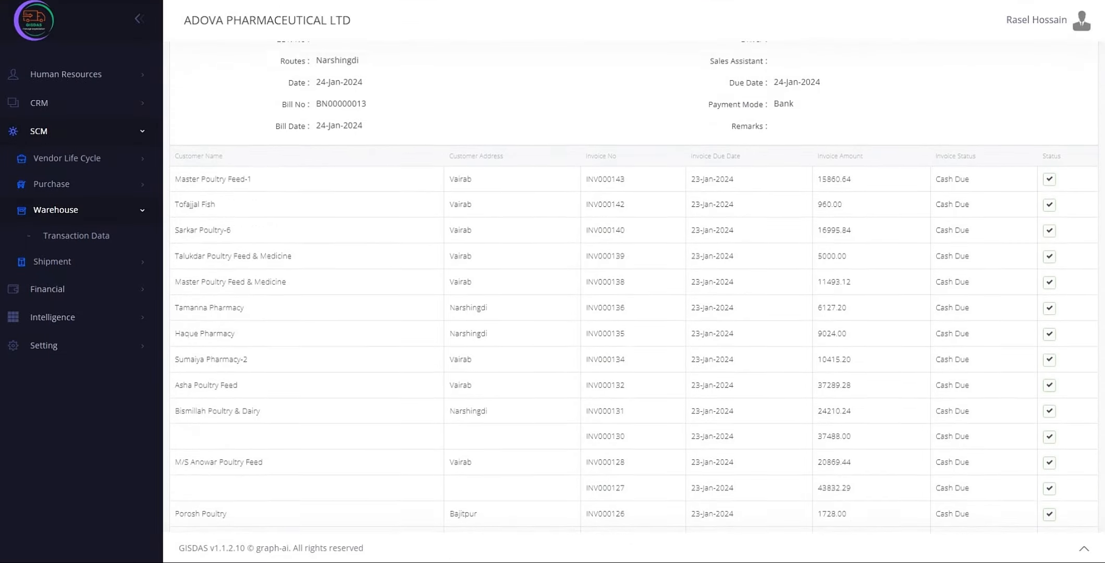
# Step: List all good receipt notes in the Warehouse transaction data, then open the first Narshingdi note and review its invoices
pyautogui.click(89, 237)
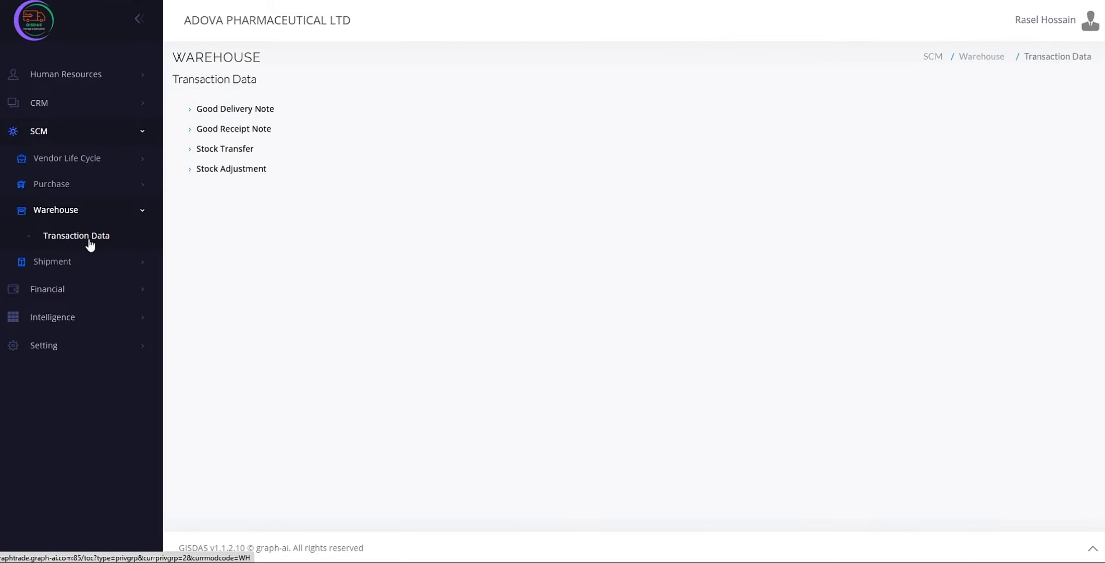
pyautogui.click(252, 130)
pyautogui.click(237, 86)
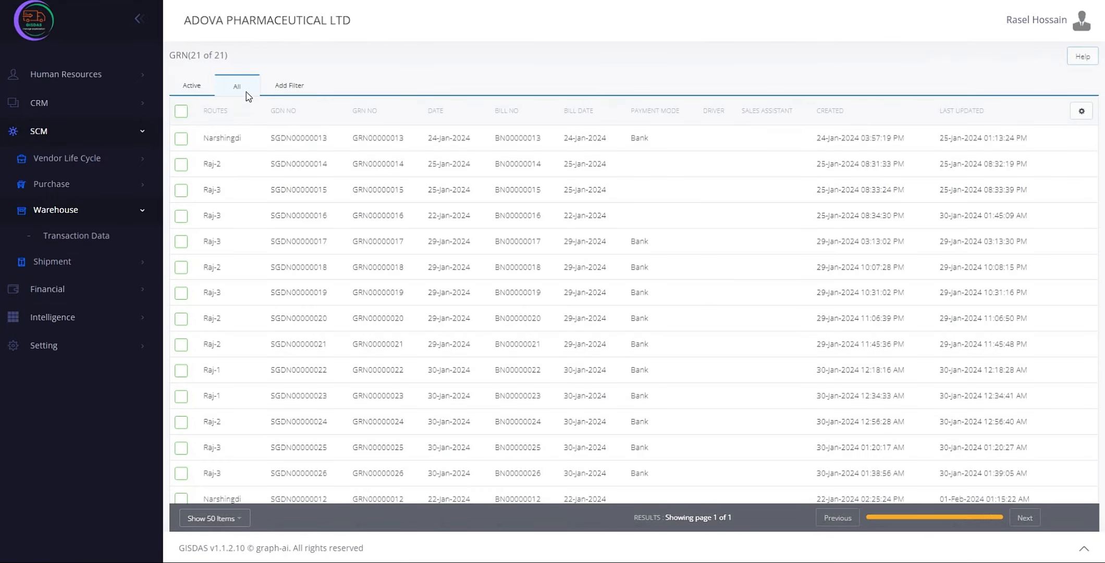
pyautogui.click(254, 140)
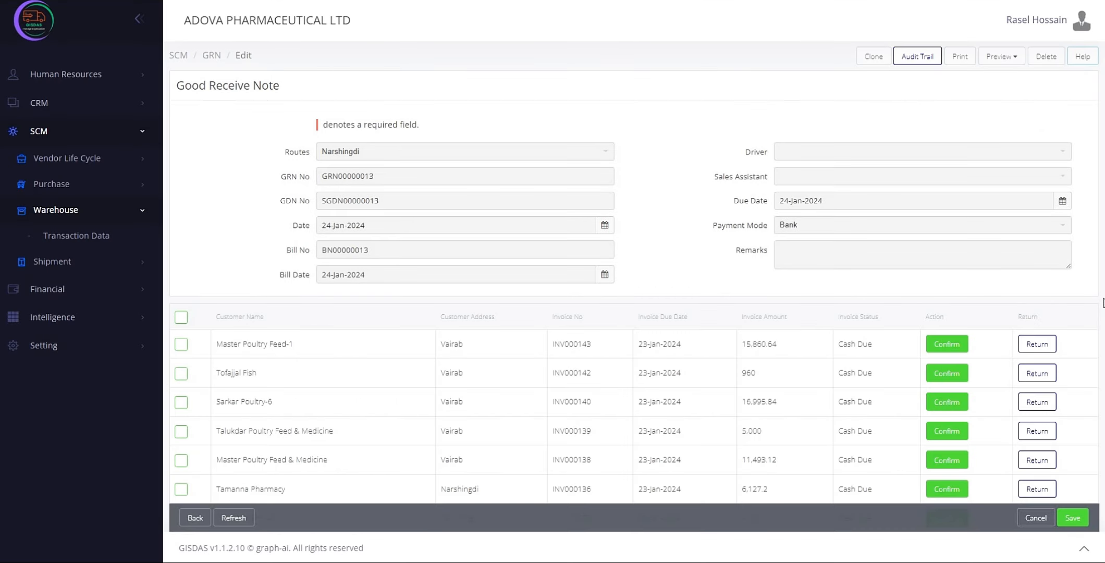
pyautogui.scroll(-4, 634, 271)
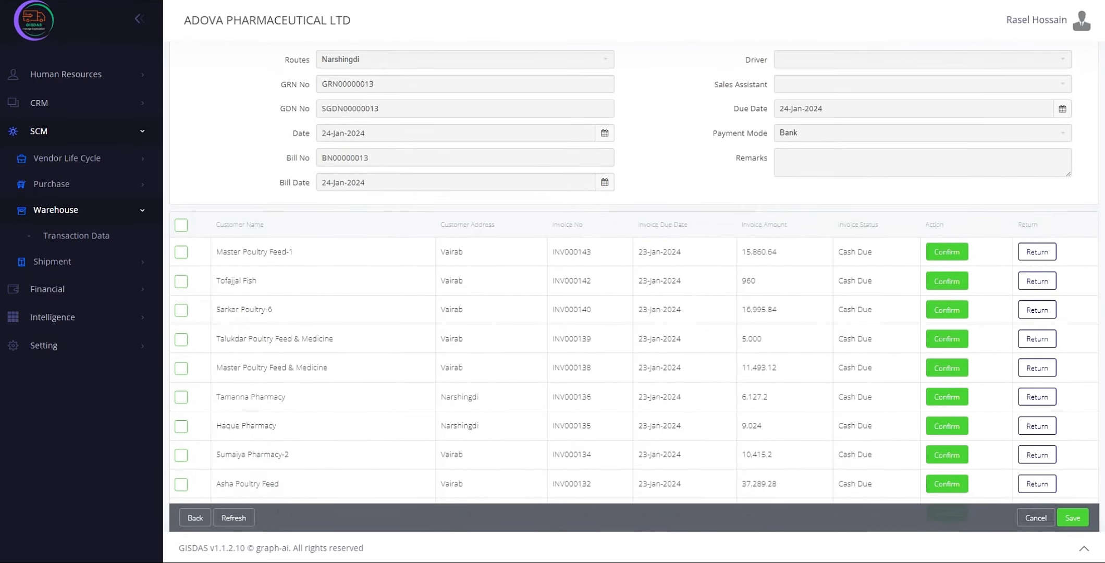
pyautogui.scroll(-1, 635, 272)
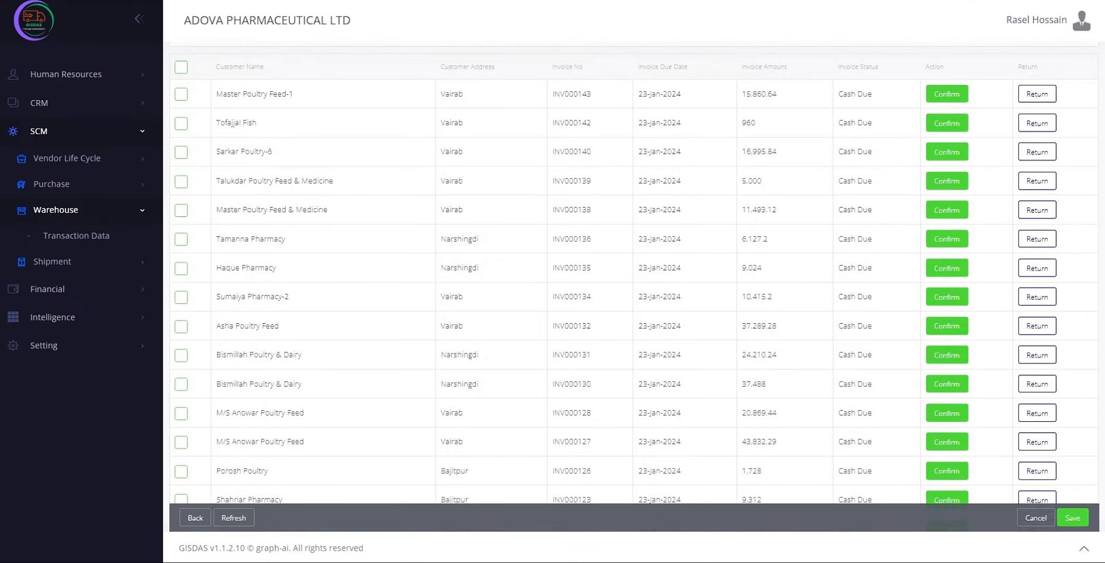
pyautogui.scroll(5, 633, 282)
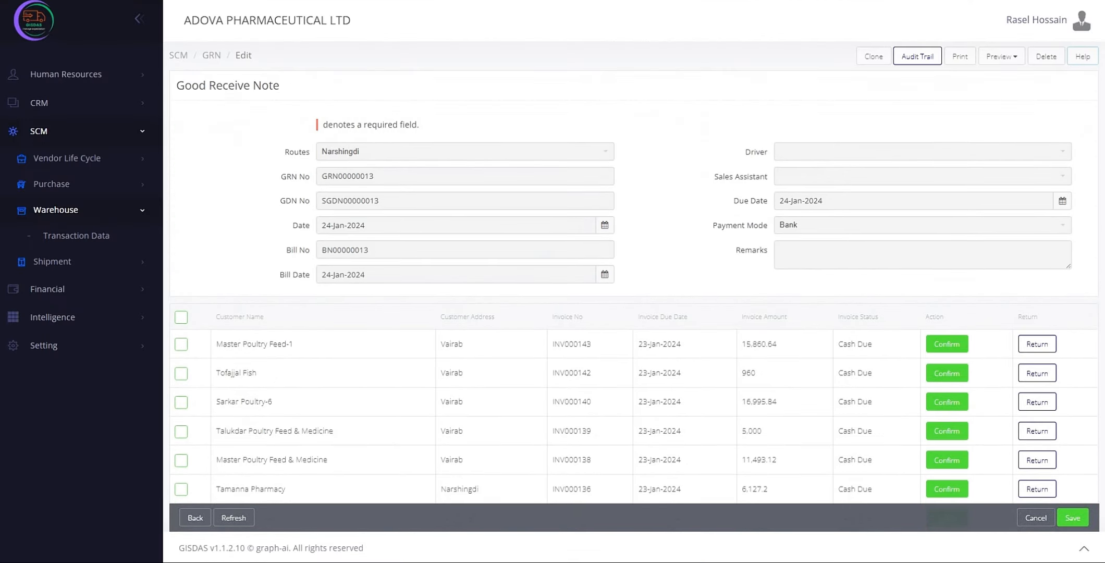
# Step: Open the packed shipment for New Modok Pharmacy from the Shipment transaction data
pyautogui.click(107, 261)
pyautogui.click(108, 263)
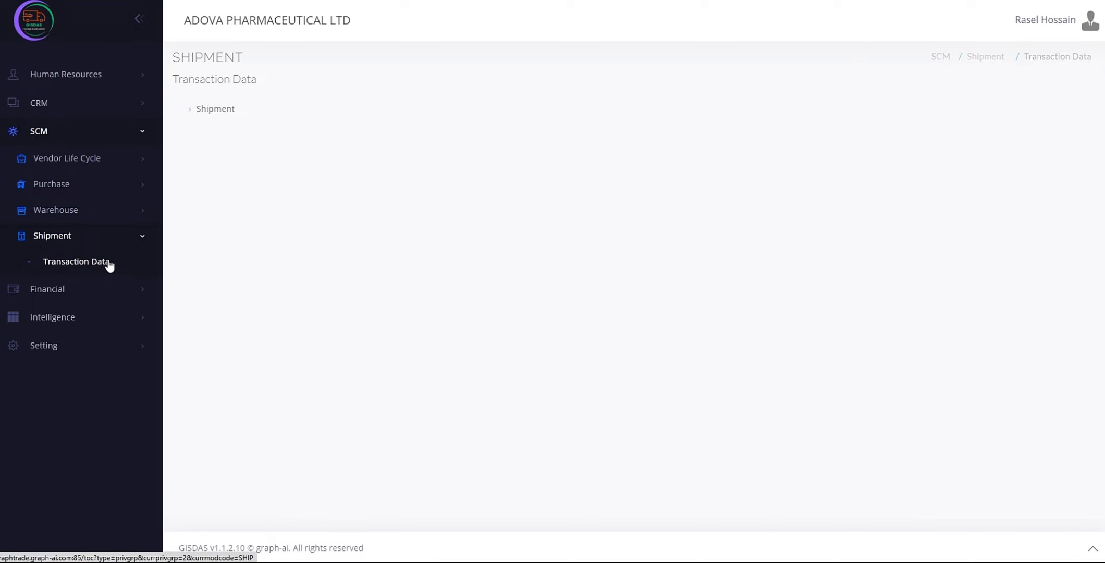
pyautogui.click(227, 114)
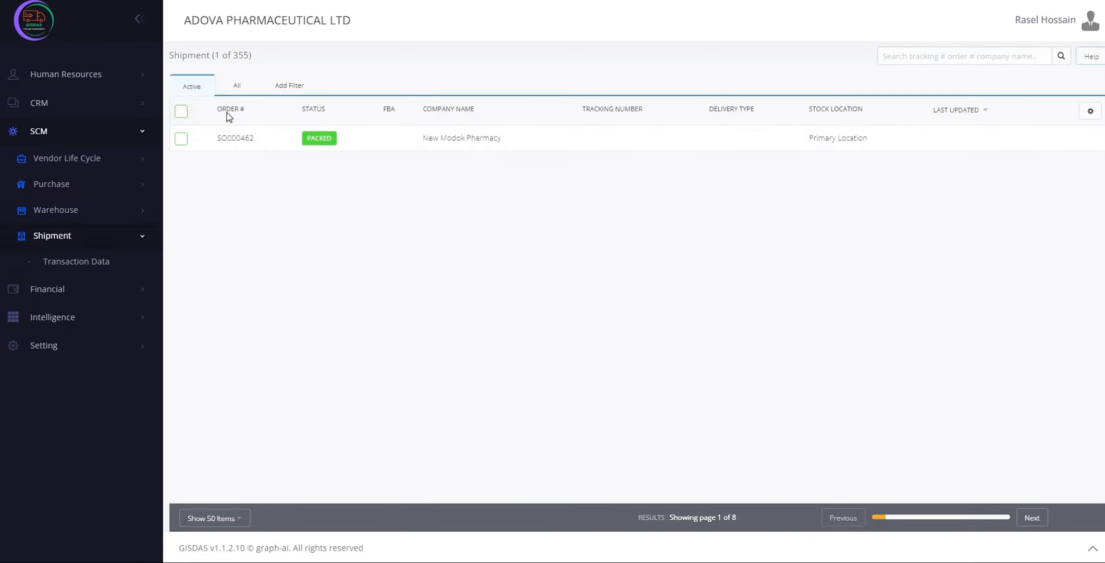
pyautogui.click(247, 145)
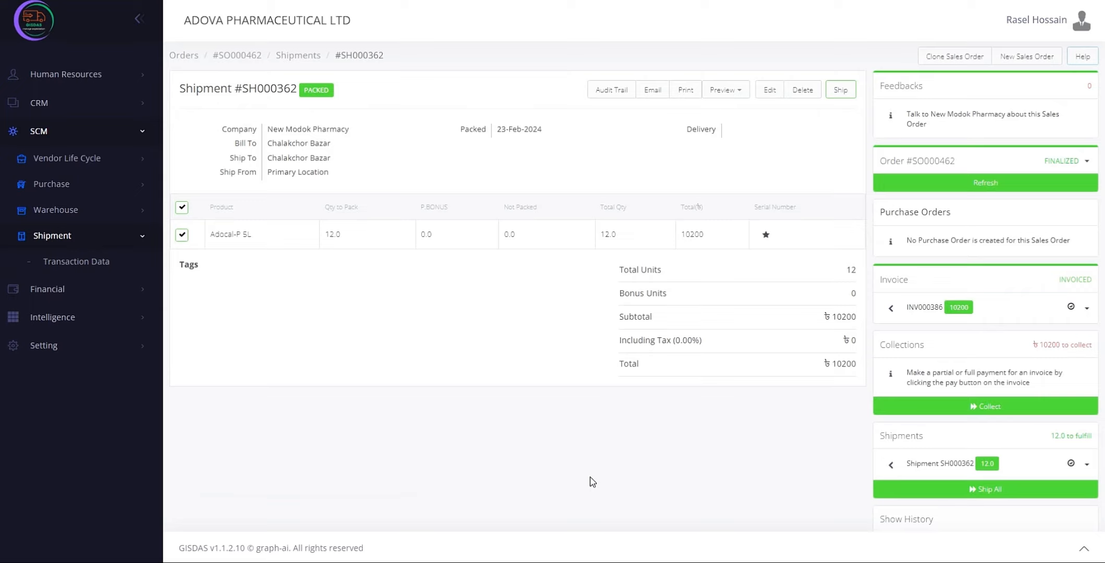
# Step: Open a new accounting journal entry from the Accounting System transaction data in the Financial module
pyautogui.click(47, 289)
pyautogui.click(73, 187)
pyautogui.click(76, 212)
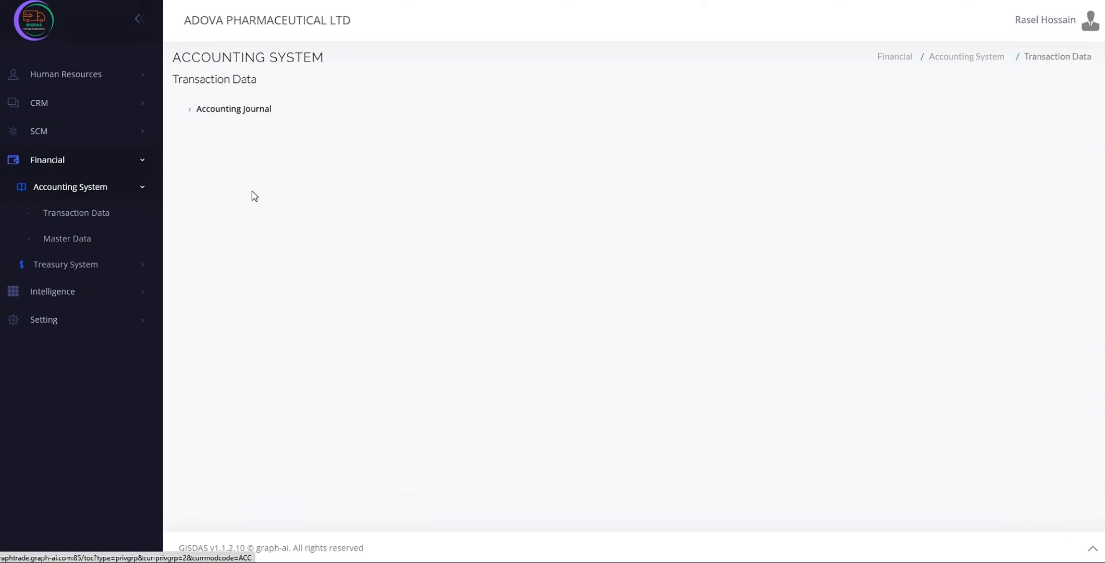
pyautogui.click(229, 109)
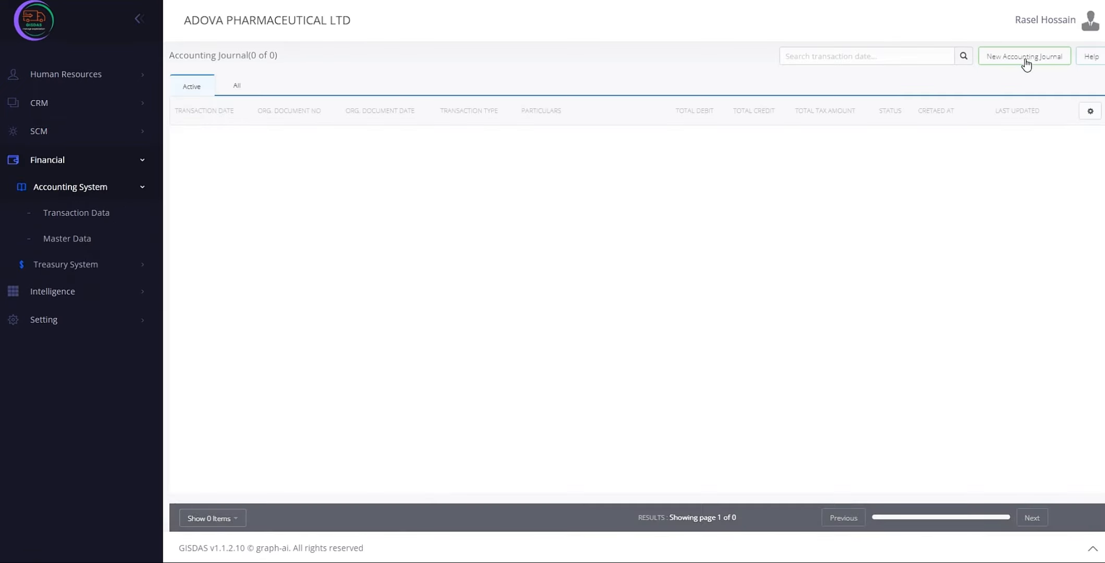
pyautogui.click(1024, 56)
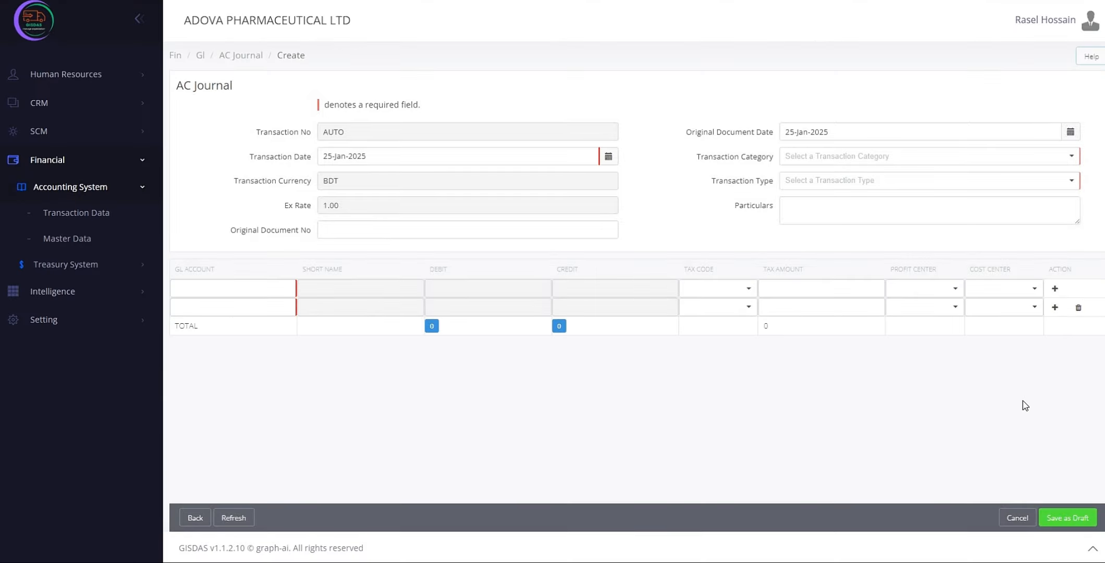
# Step: Open the advance request list from the Treasury System transaction data in the Financial module
pyautogui.click(99, 264)
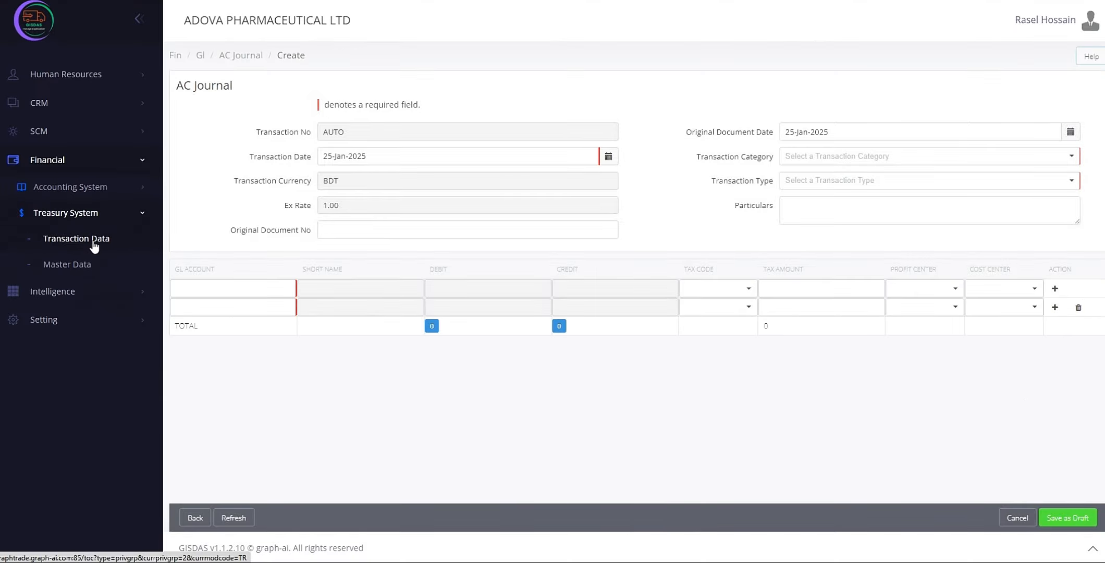
pyautogui.click(94, 245)
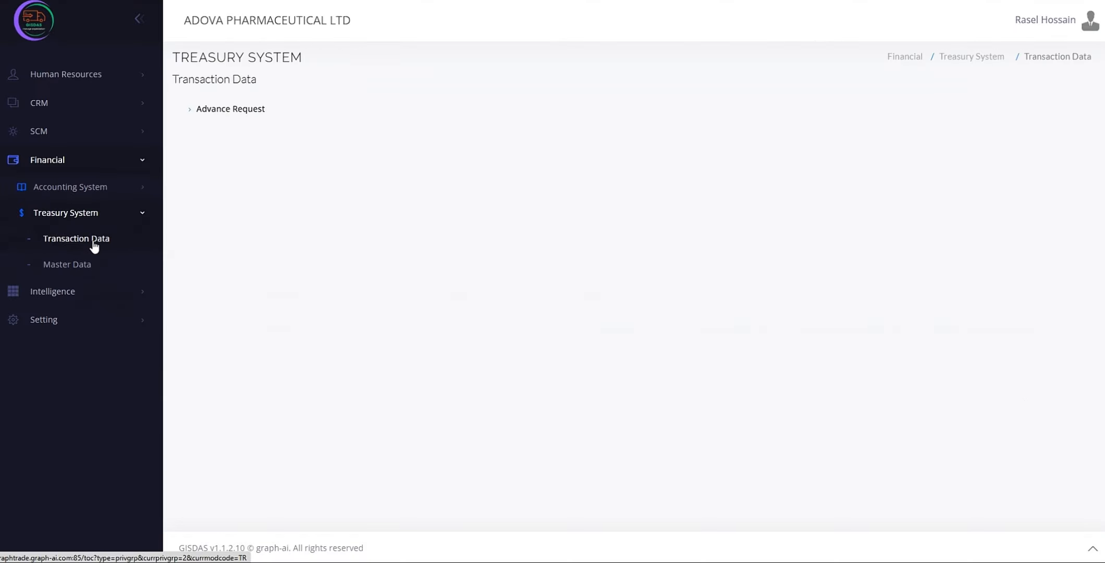
pyautogui.click(204, 111)
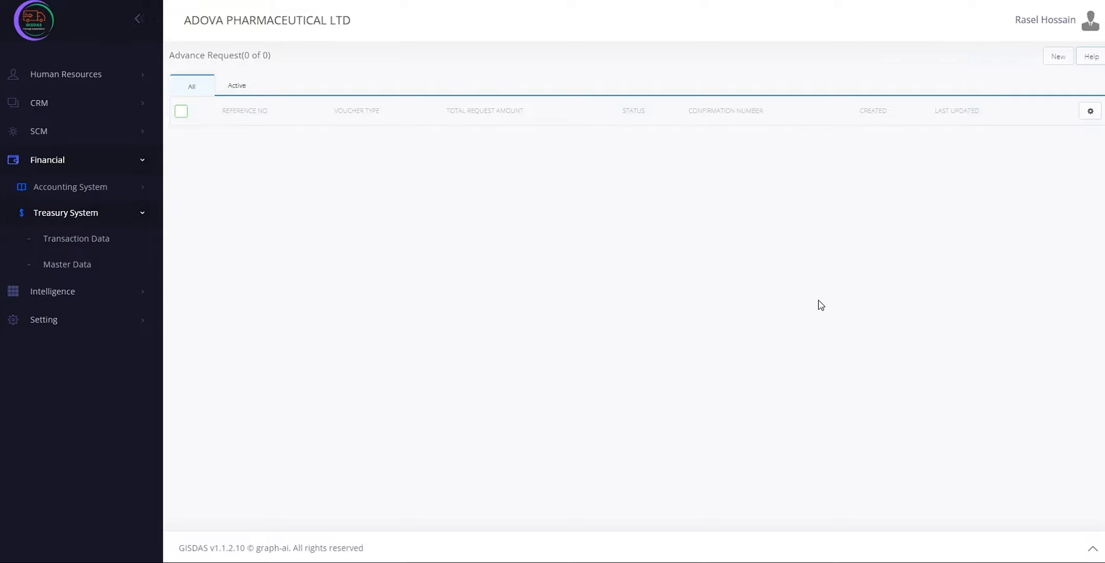
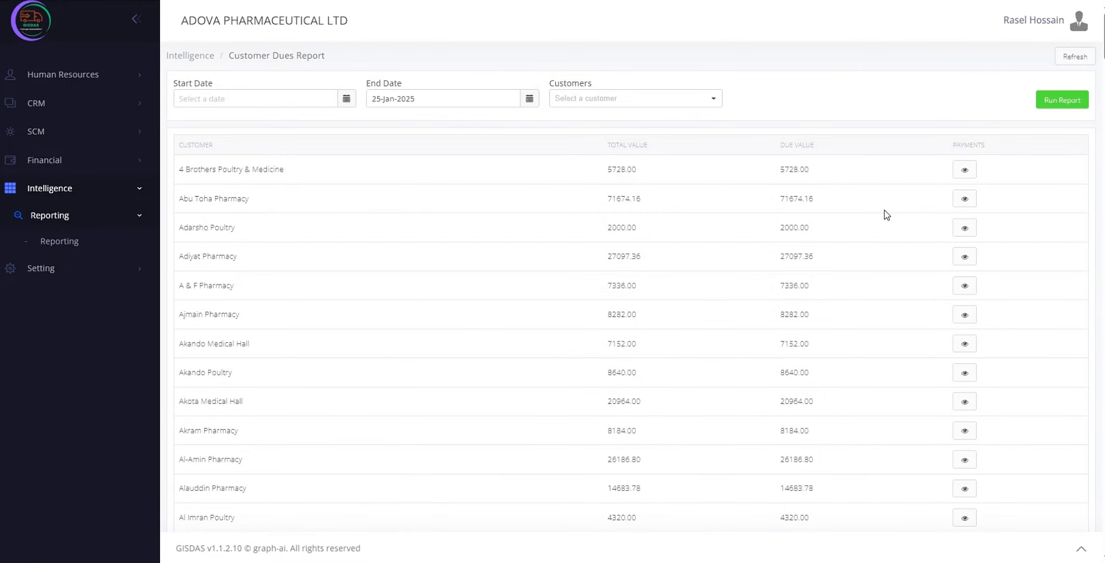
# Step: Run the Customer Dues report for M/S Anmon Enterprise from 01-Jan-2023 to 25-Dec-2024
pyautogui.click(255, 98)
pyautogui.click(194, 179)
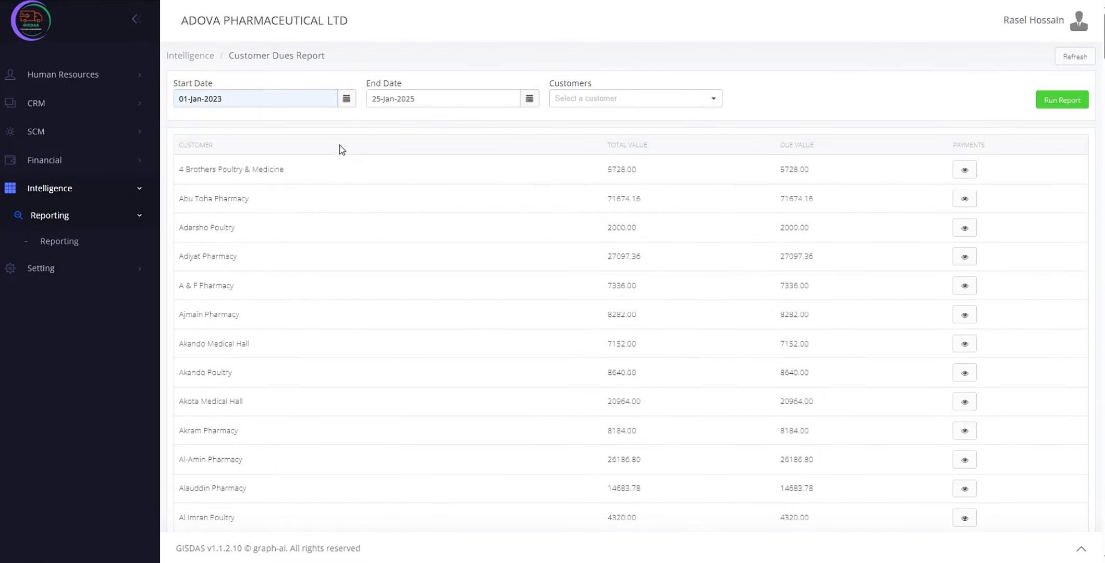
pyautogui.click(383, 98)
pyautogui.click(385, 131)
pyautogui.click(459, 230)
pyautogui.click(695, 99)
pyautogui.click(658, 121)
pyautogui.click(1069, 101)
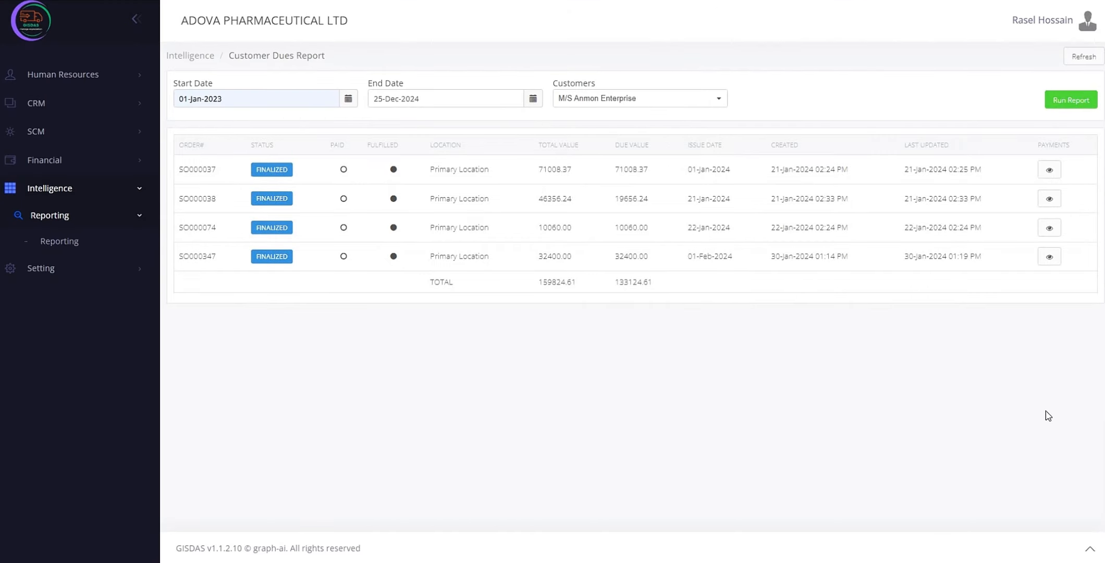
# Step: Open the Cash Statement from the financial reports and run it for Primary Location on 25-Jan-2024
pyautogui.click(202, 59)
pyautogui.click(745, 89)
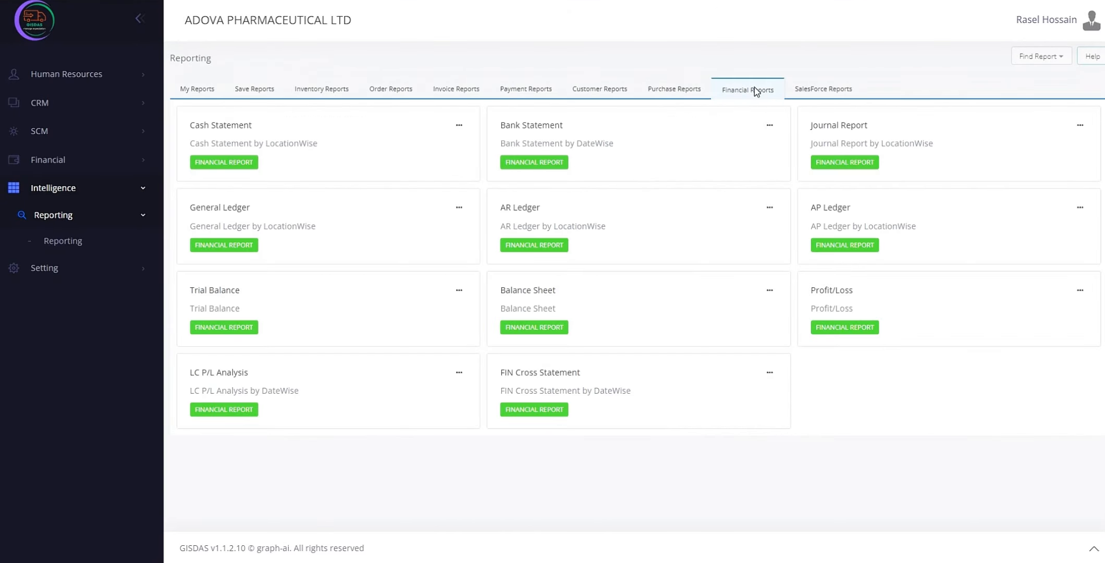
pyautogui.click(288, 159)
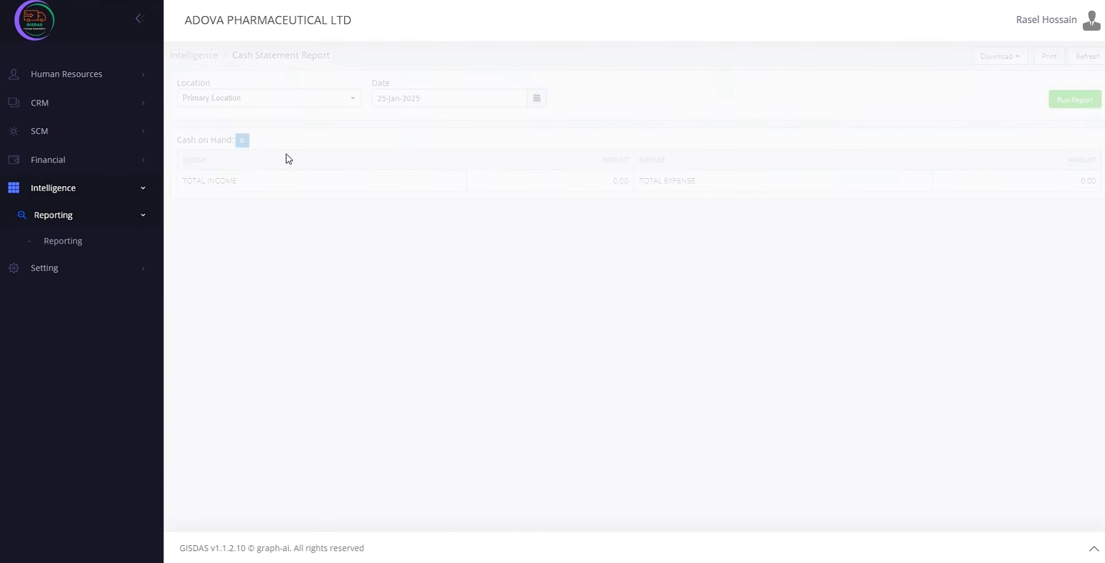
pyautogui.click(426, 102)
pyautogui.press('BackSpace')
pyautogui.write('4')
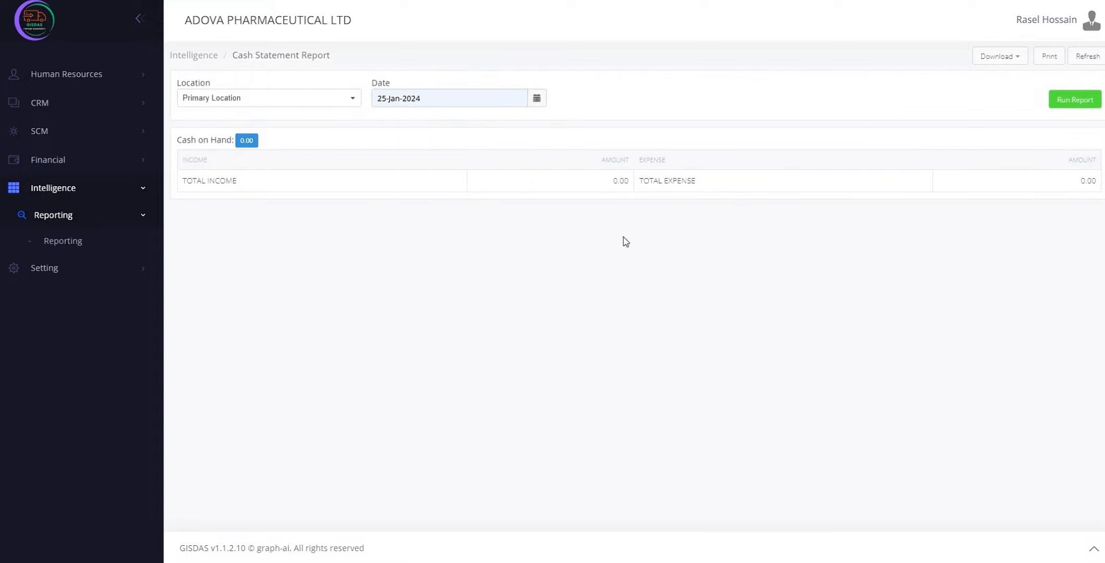
pyautogui.click(1051, 104)
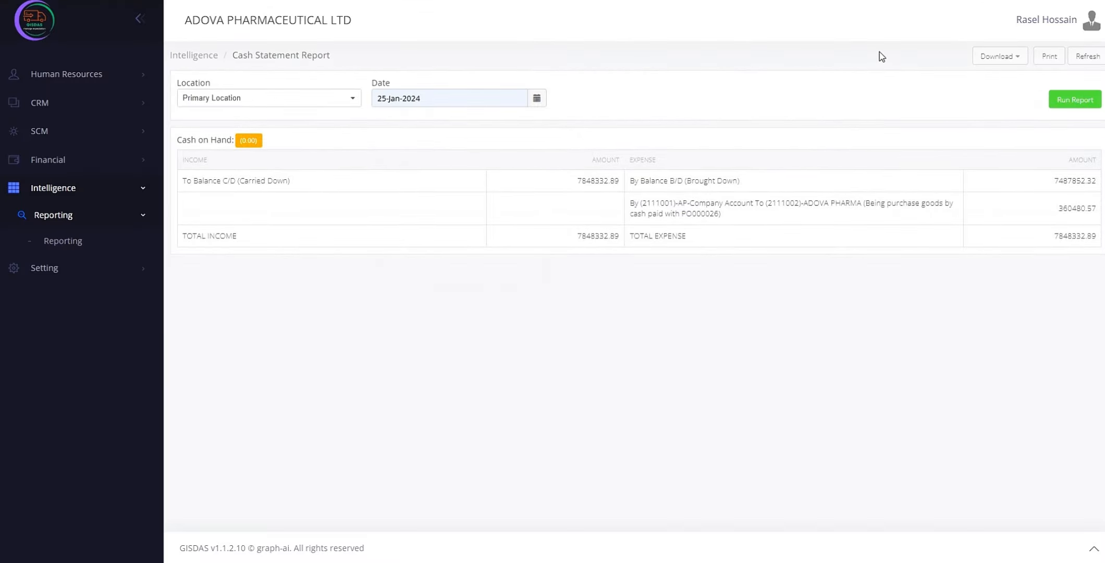
# Step: Return to the financial reports and run the Bank Statement report for 25-Jan-2024
pyautogui.click(206, 54)
pyautogui.click(740, 88)
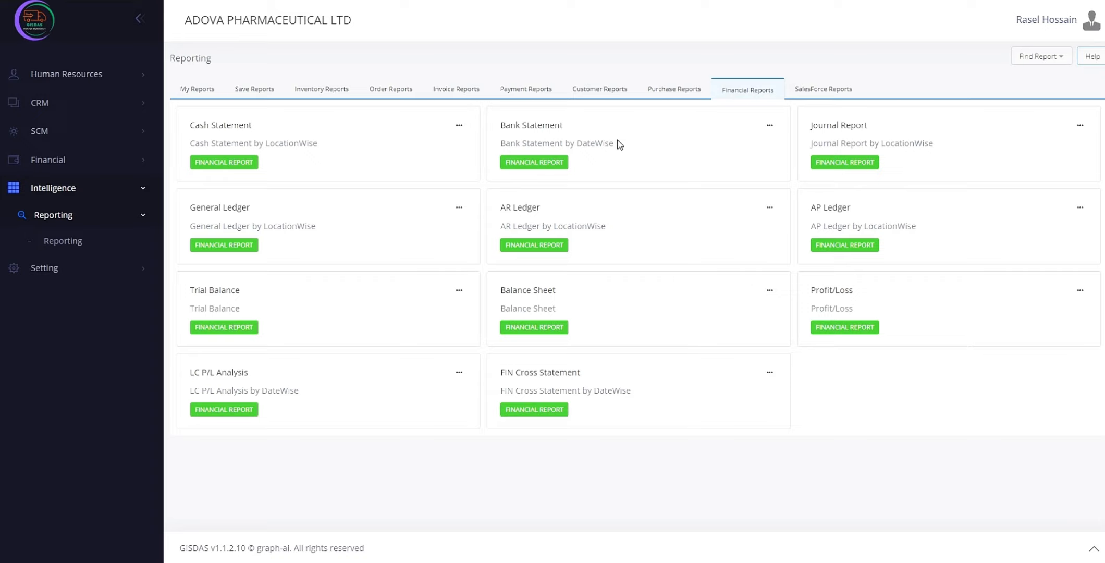
pyautogui.click(581, 147)
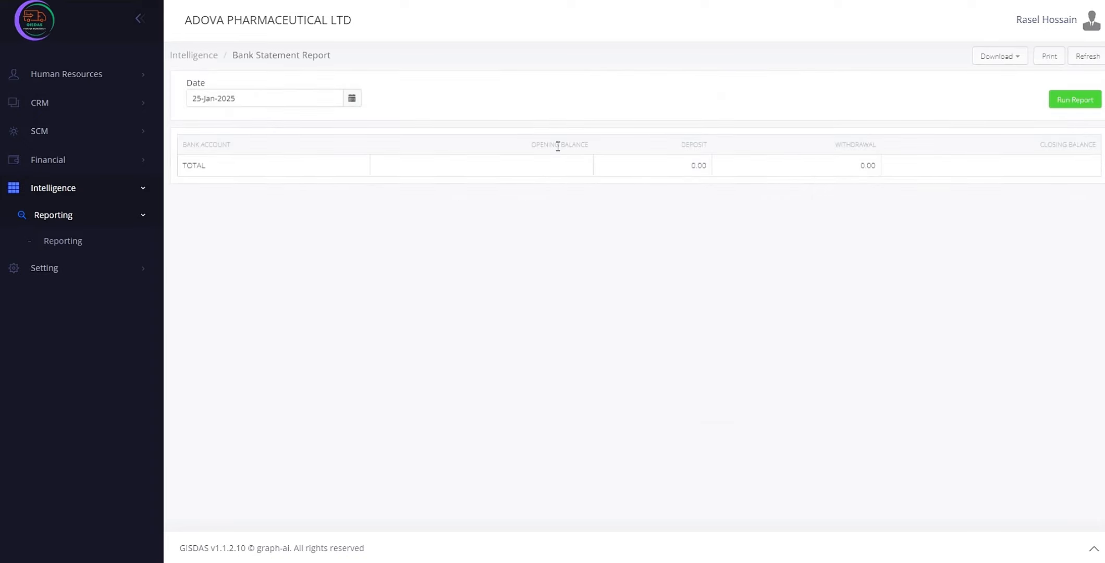
pyautogui.click(282, 103)
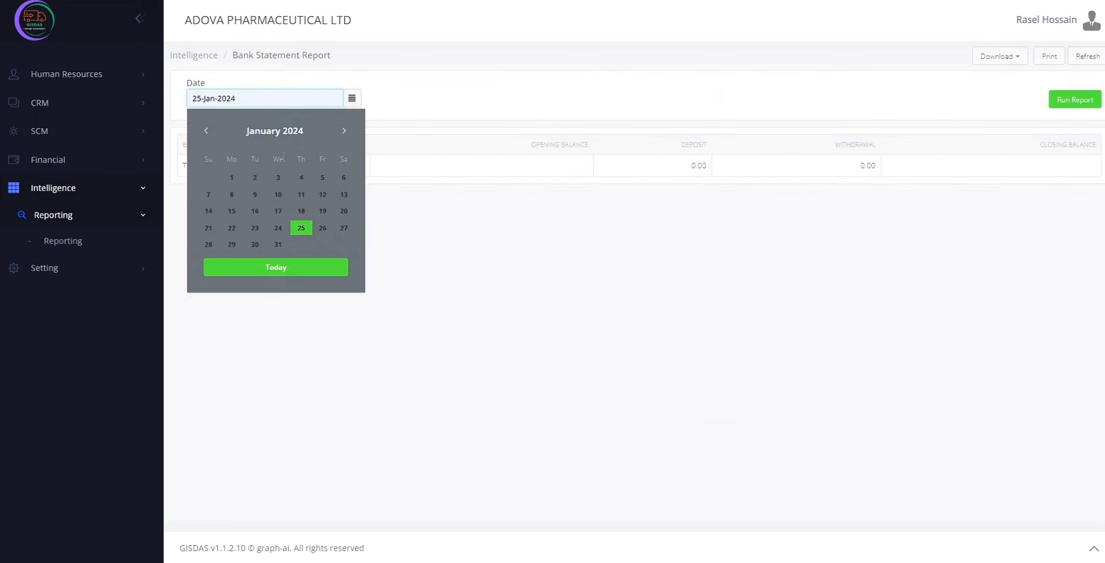
pyautogui.click(300, 225)
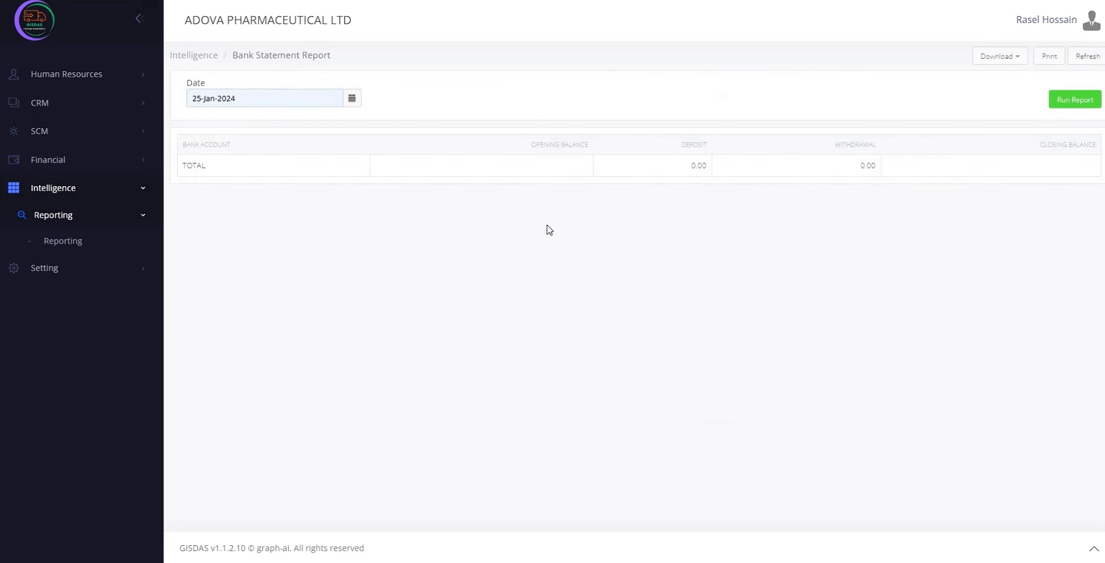
pyautogui.click(1072, 103)
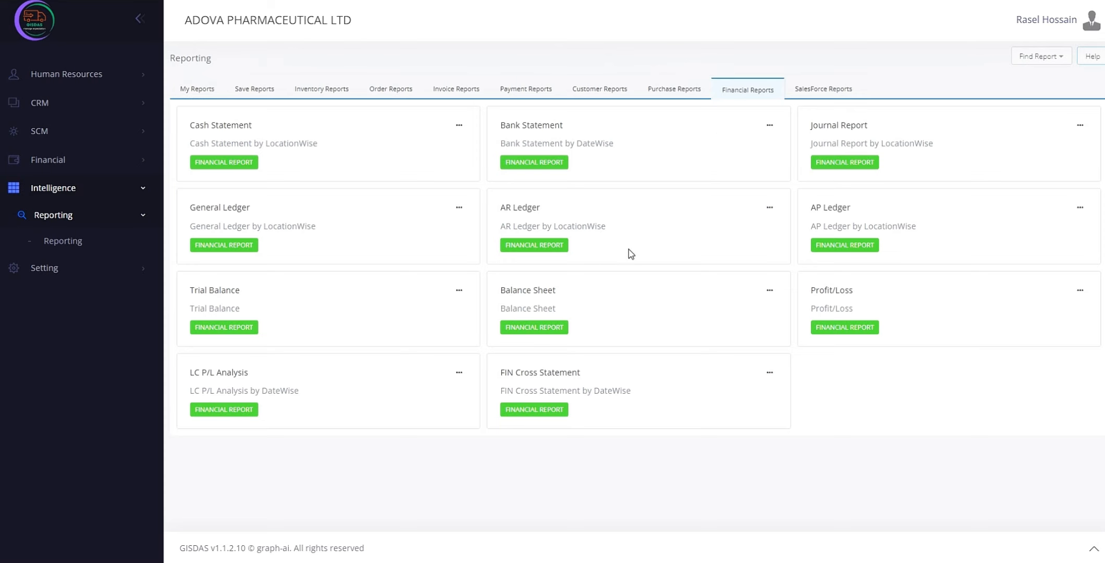
# Step: Run the AR Ledger report for Primary Location with the date set to 25-Jan-2024
pyautogui.click(581, 227)
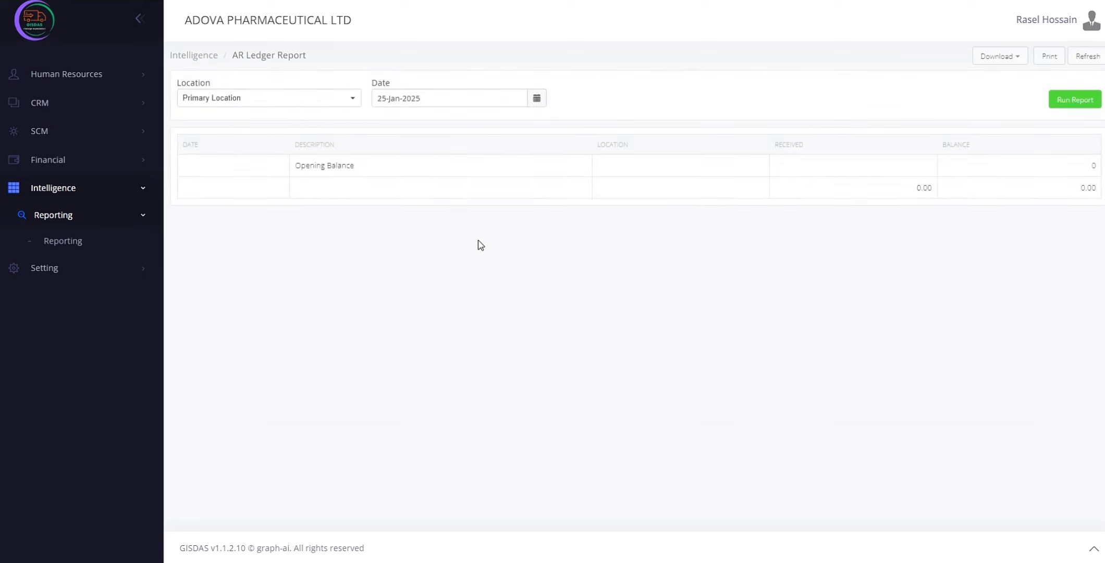
pyautogui.click(432, 99)
pyautogui.press('BackSpace')
pyautogui.write('4')
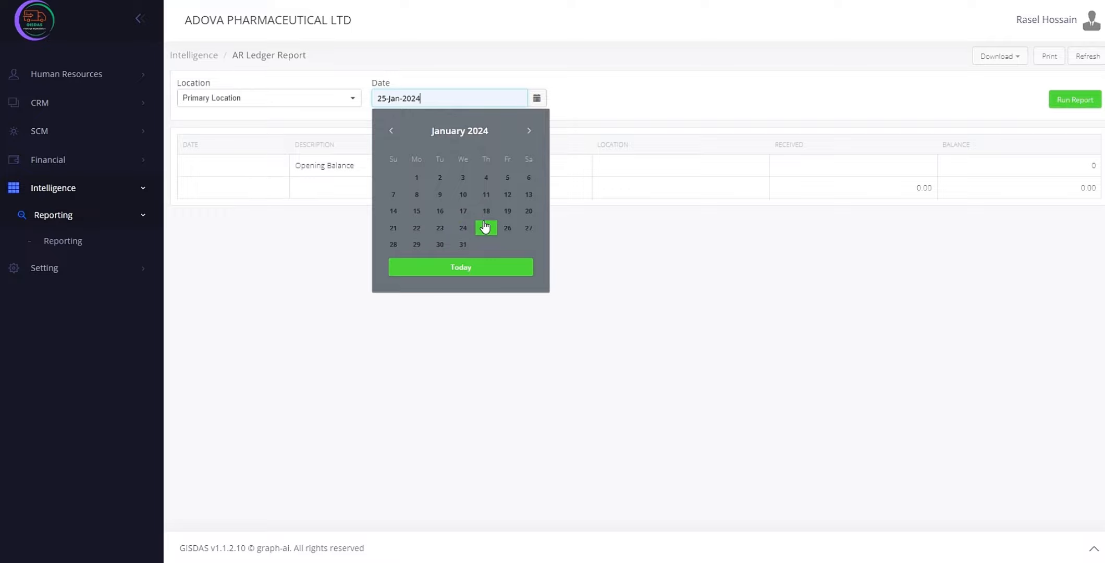
pyautogui.click(486, 228)
pyautogui.click(1068, 103)
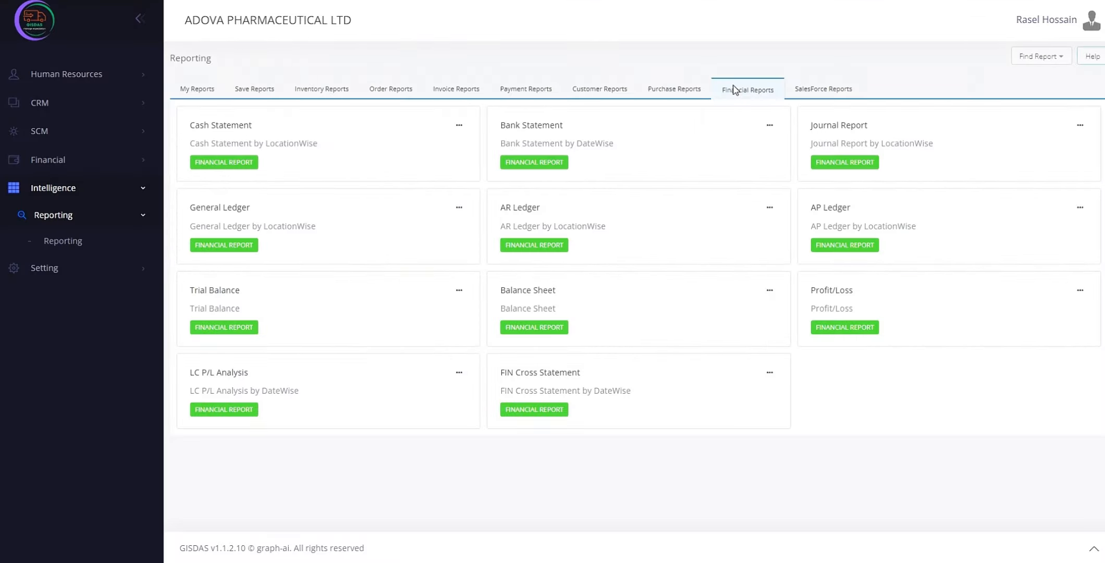
# Step: Run the AP Ledger report for Primary Location with the date set to 25-Jan-2024
pyautogui.click(844, 224)
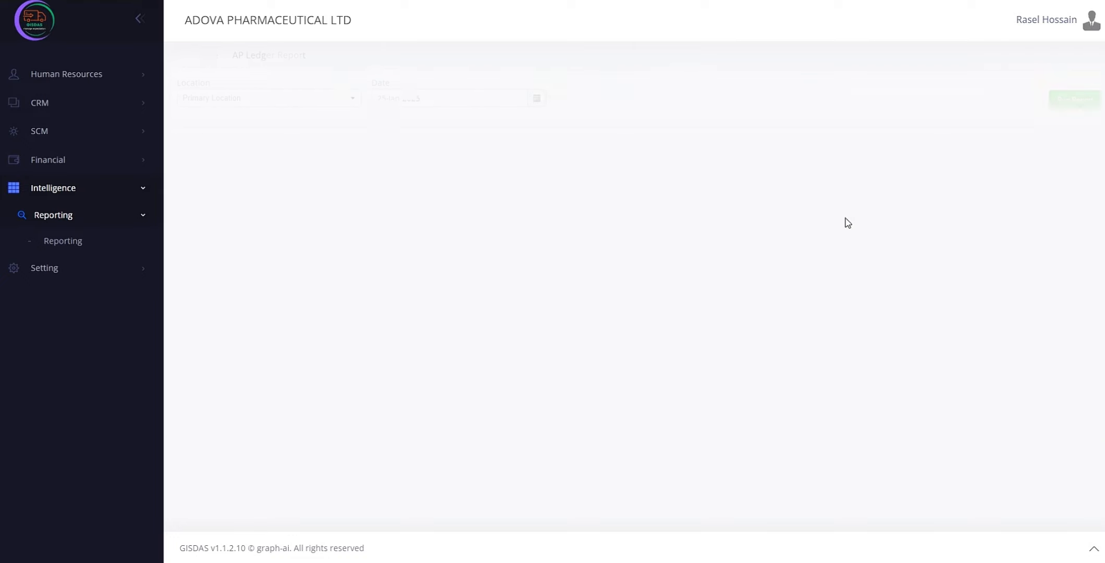
pyautogui.click(434, 95)
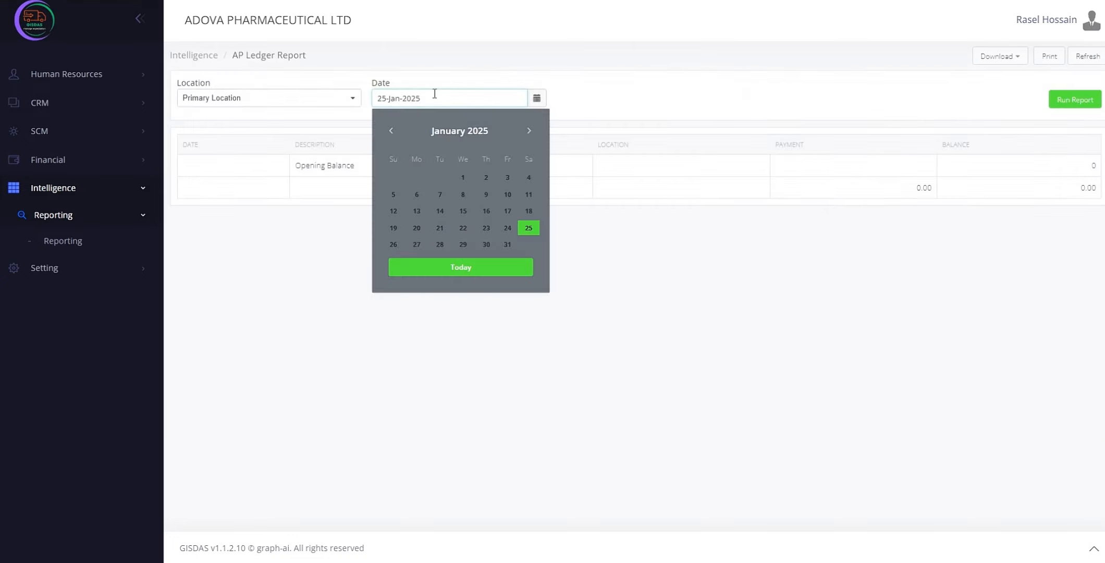
pyautogui.click(434, 94)
pyautogui.click(437, 131)
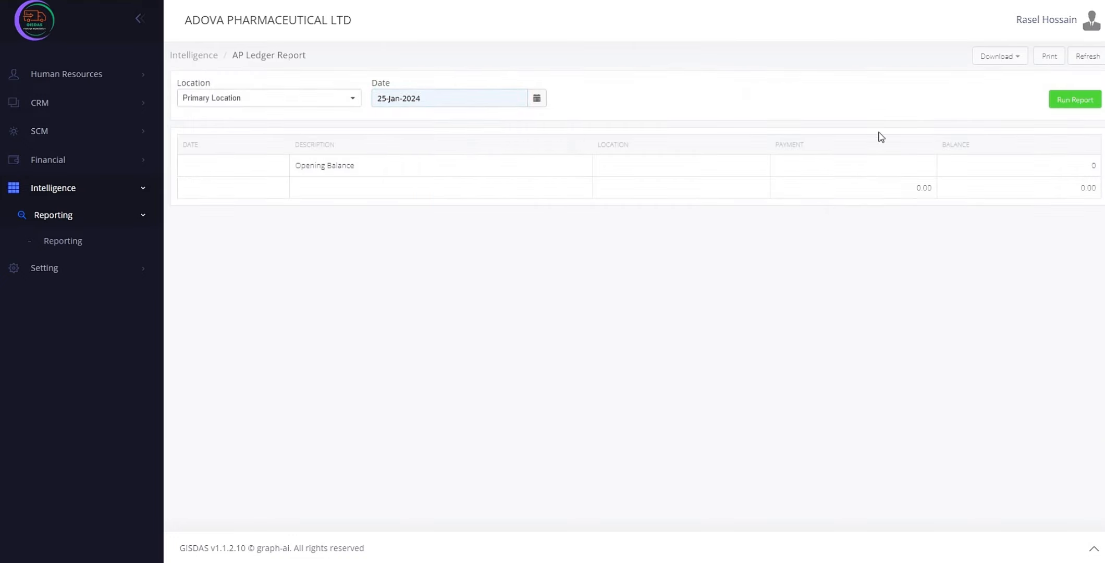
pyautogui.click(1066, 102)
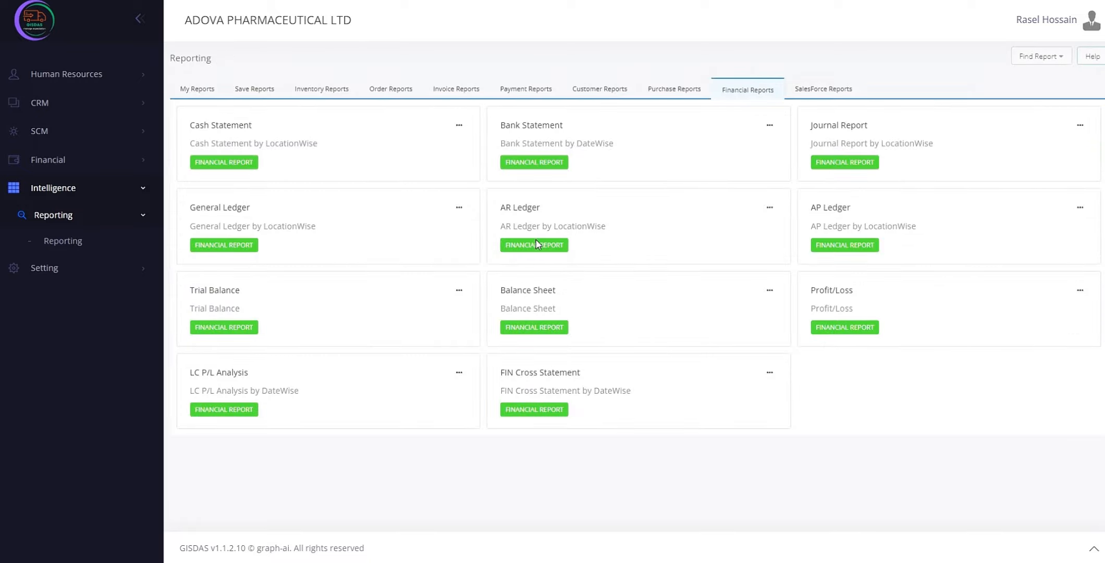
# Step: Open the Trial Balance from the financial reports, choose a year and month, and run the report
pyautogui.click(424, 332)
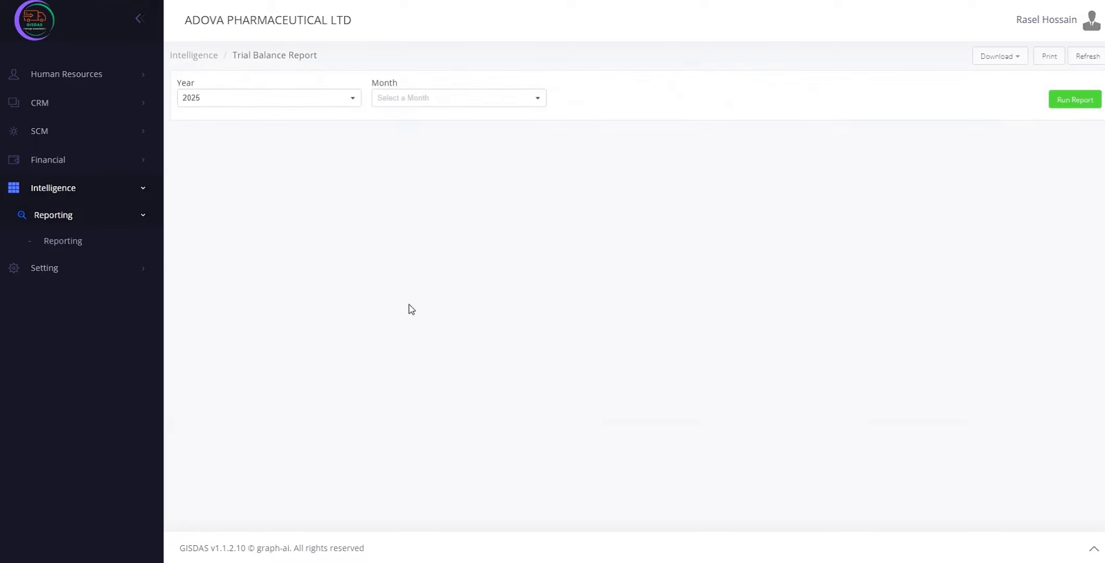
pyautogui.click(321, 100)
pyautogui.click(280, 206)
pyautogui.click(452, 98)
pyautogui.click(452, 181)
pyautogui.click(1075, 100)
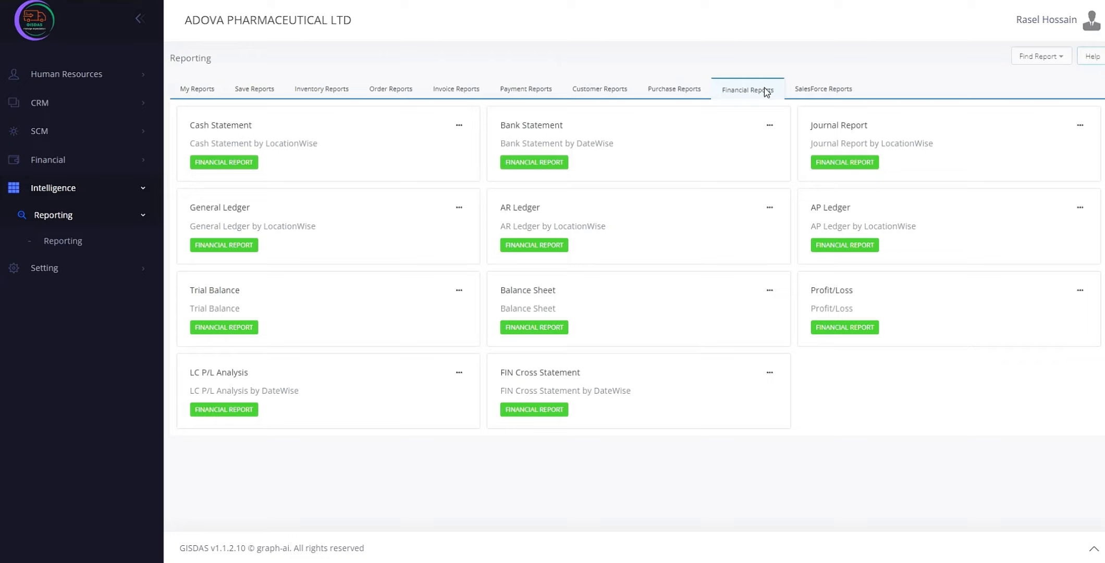
# Step: Open the Balance Sheet from the financial reports and run it for June 2024
pyautogui.click(651, 298)
pyautogui.click(287, 98)
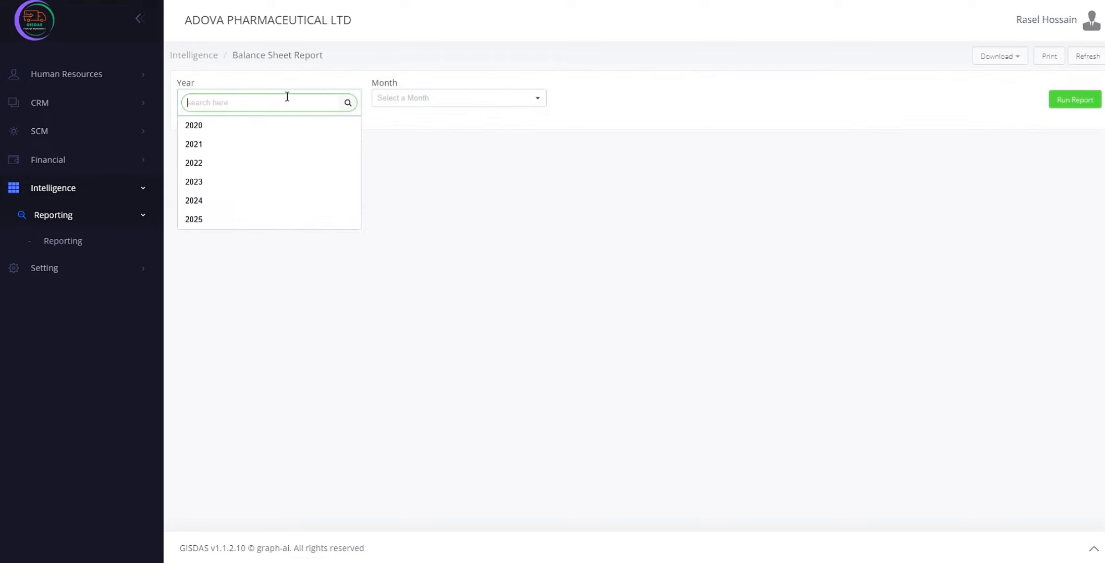
pyautogui.click(268, 200)
pyautogui.click(421, 96)
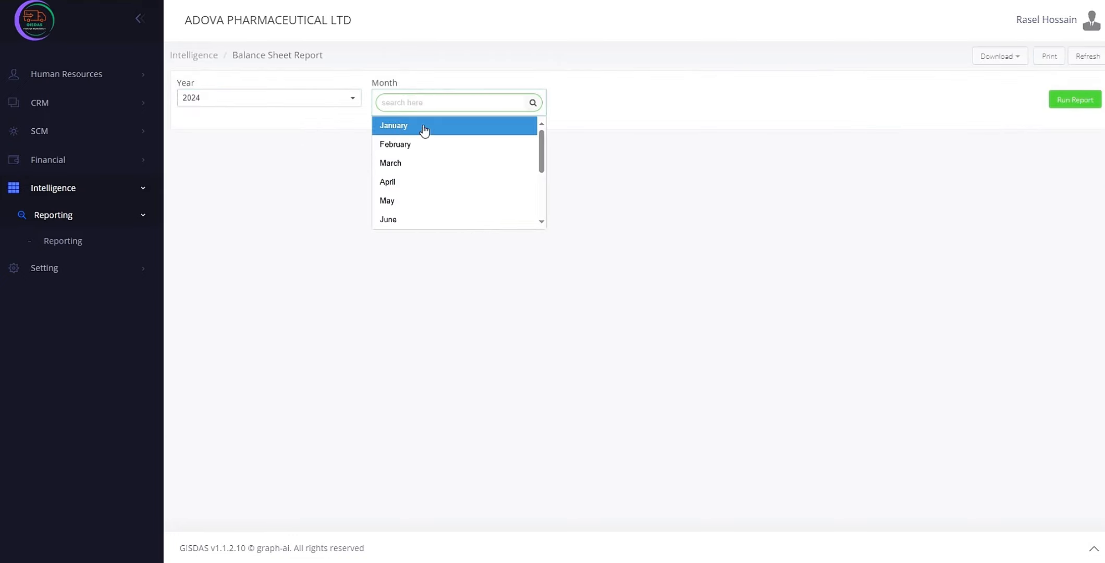
pyautogui.click(424, 220)
pyautogui.click(1083, 104)
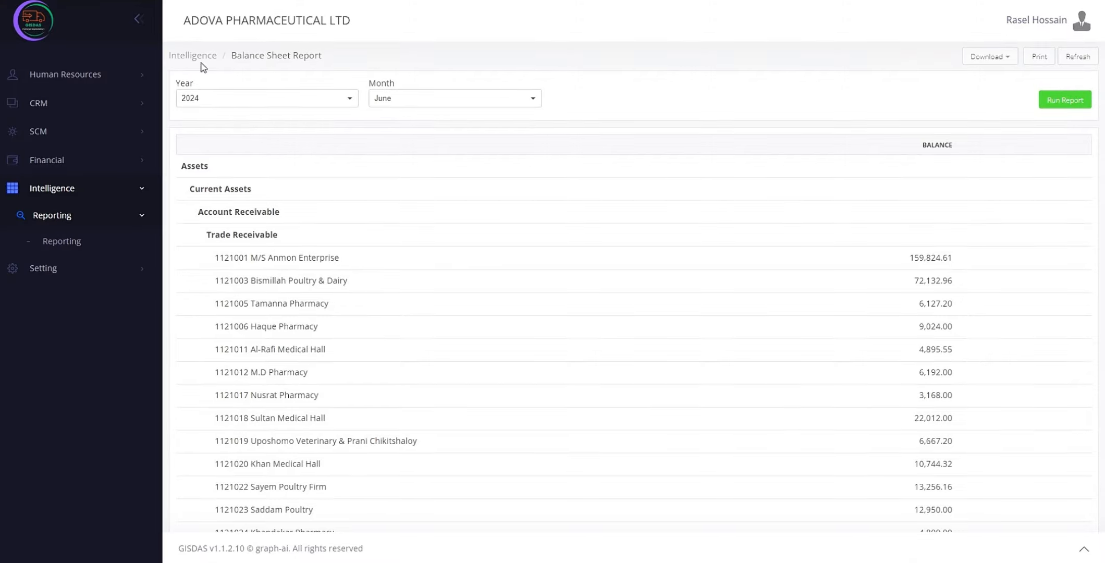
# Step: Return to the report overview and open the Credit Limit report among the SalesForce reports
pyautogui.click(192, 57)
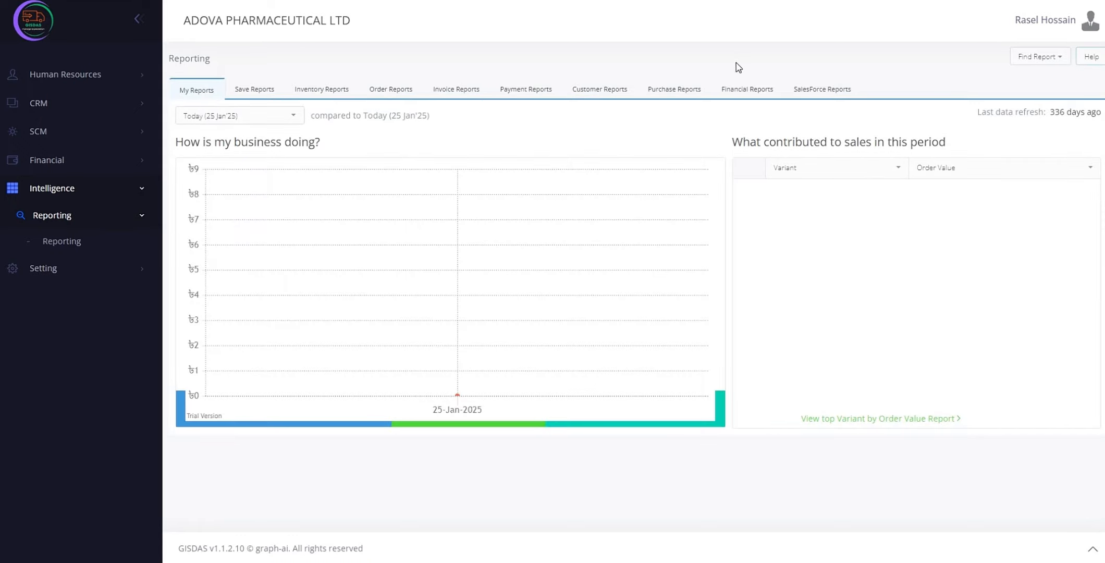
pyautogui.click(815, 89)
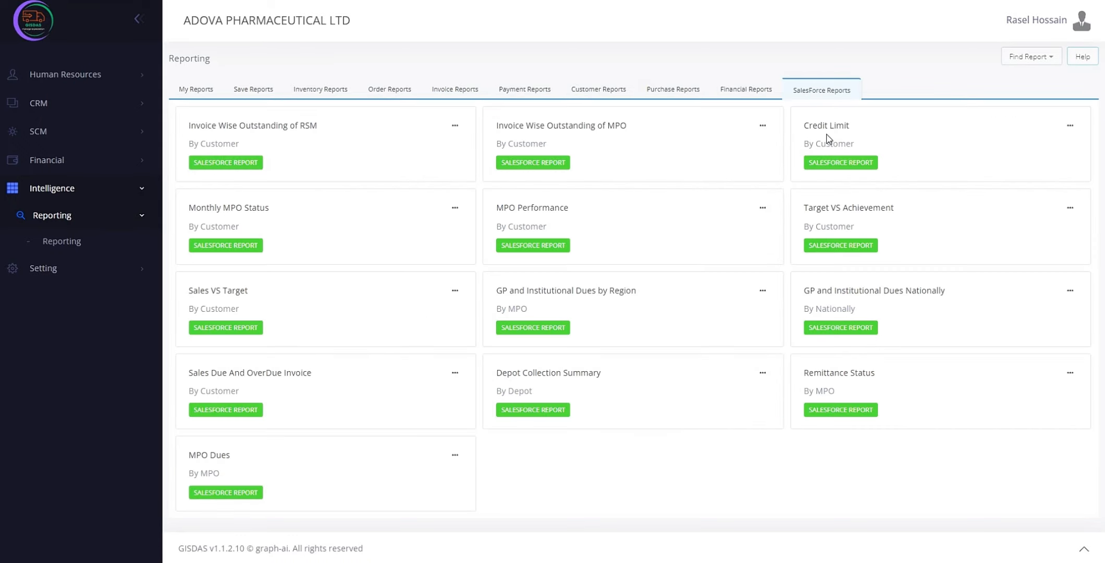
pyautogui.click(829, 139)
# Step: Run the credit customer report for region Khulna, territory Jhikorgacha, the first listed RSM and March, then return to the report overview
pyautogui.click(328, 111)
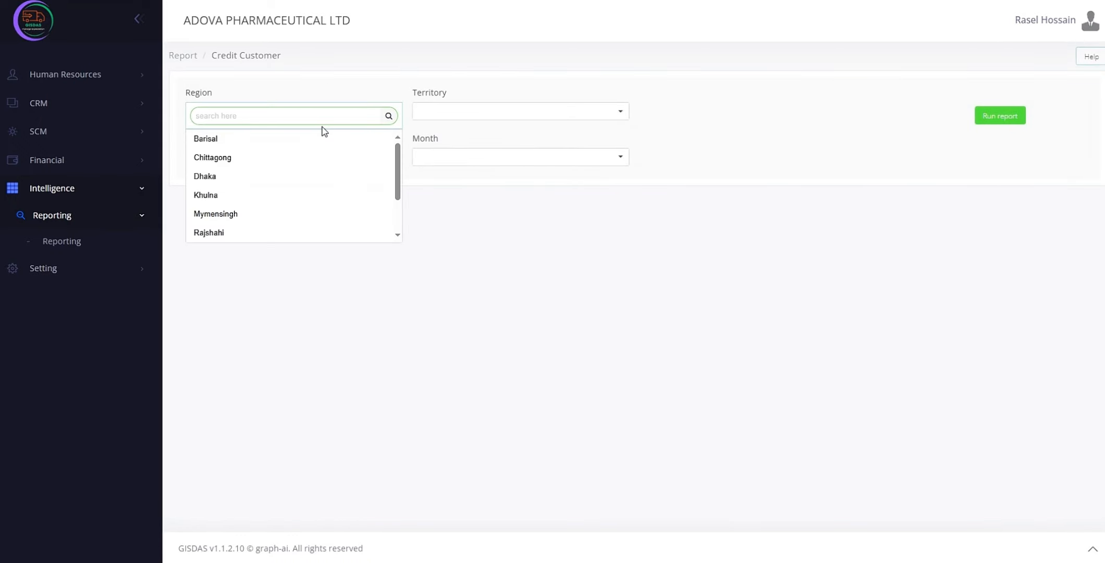
pyautogui.click(300, 200)
pyautogui.click(459, 111)
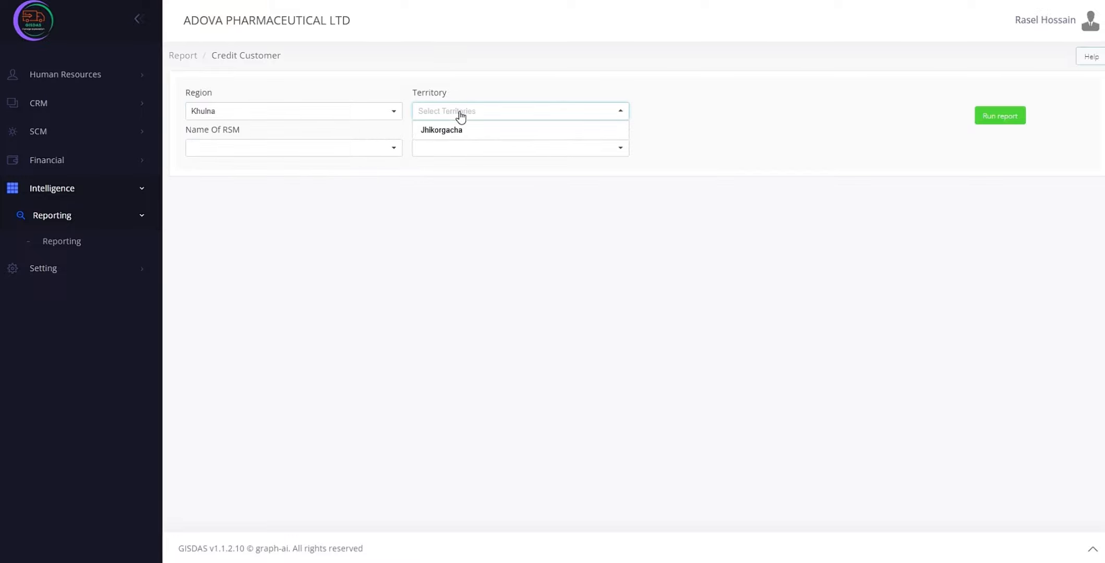
pyautogui.click(461, 131)
pyautogui.click(324, 150)
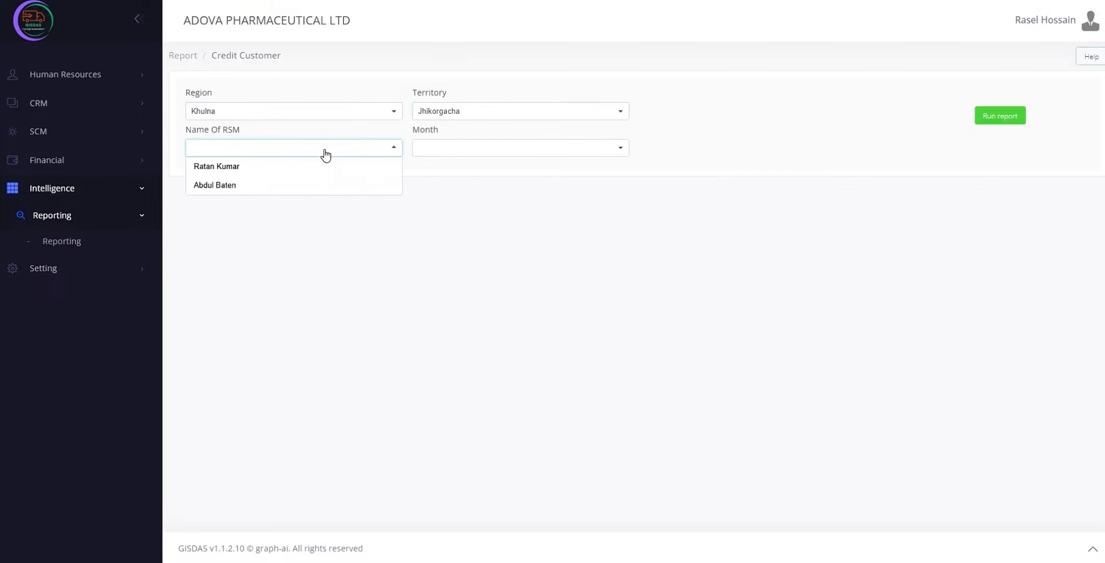
pyautogui.click(312, 167)
pyautogui.click(501, 148)
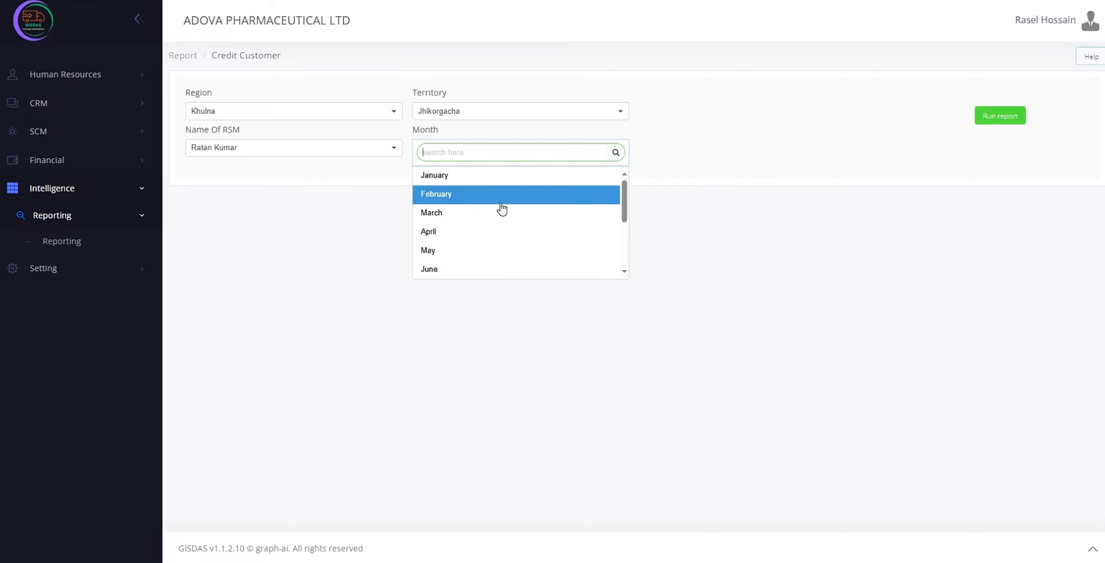
pyautogui.click(501, 214)
pyautogui.click(1009, 116)
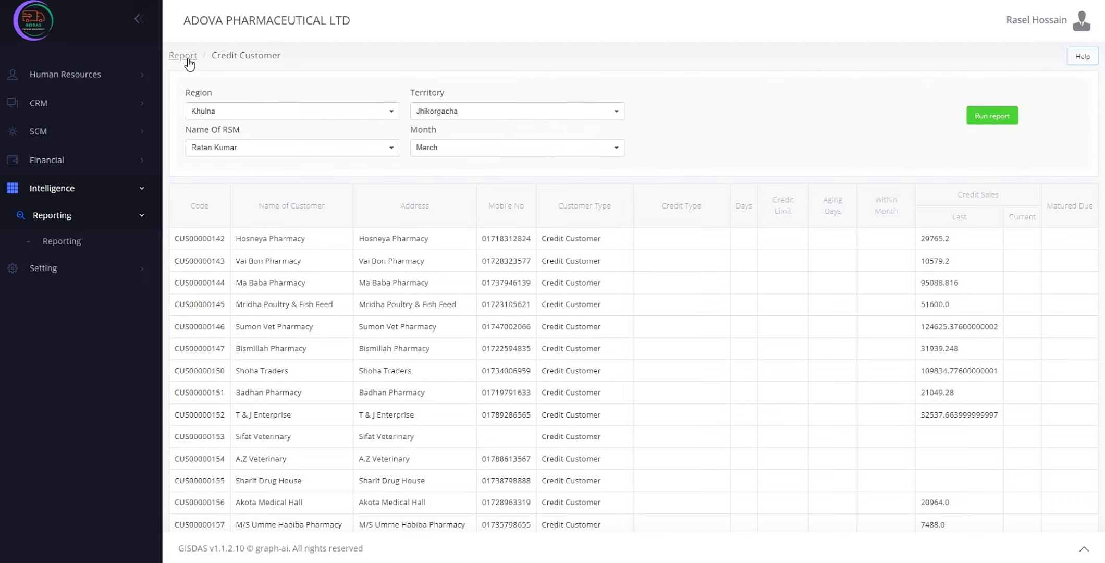
pyautogui.click(185, 57)
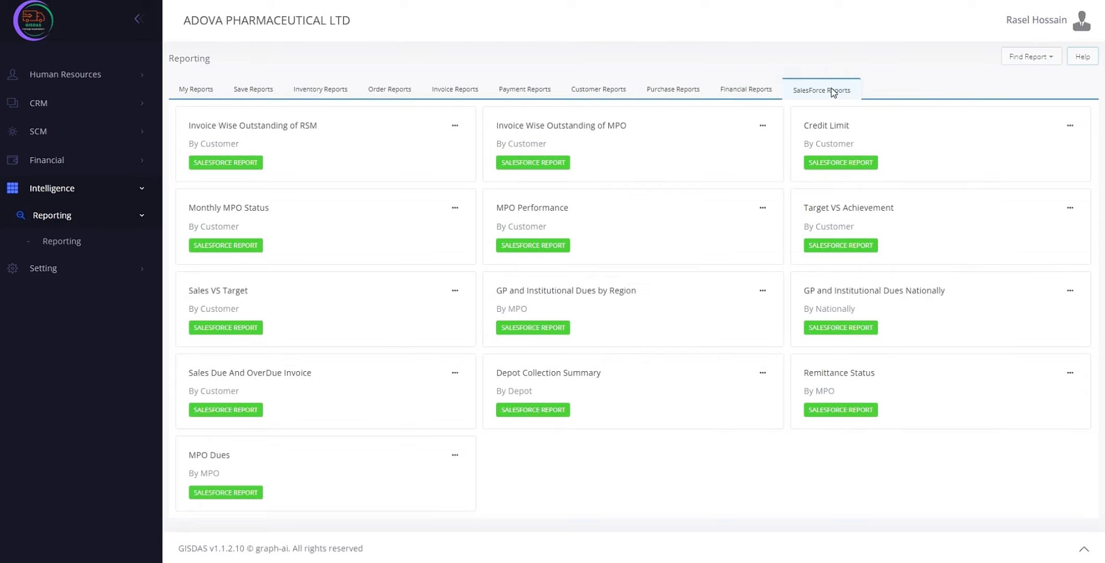
# Step: Open the MPO Performance report and set its date range from 01-Jan-2023 to 01-Jan-2024
pyautogui.click(573, 236)
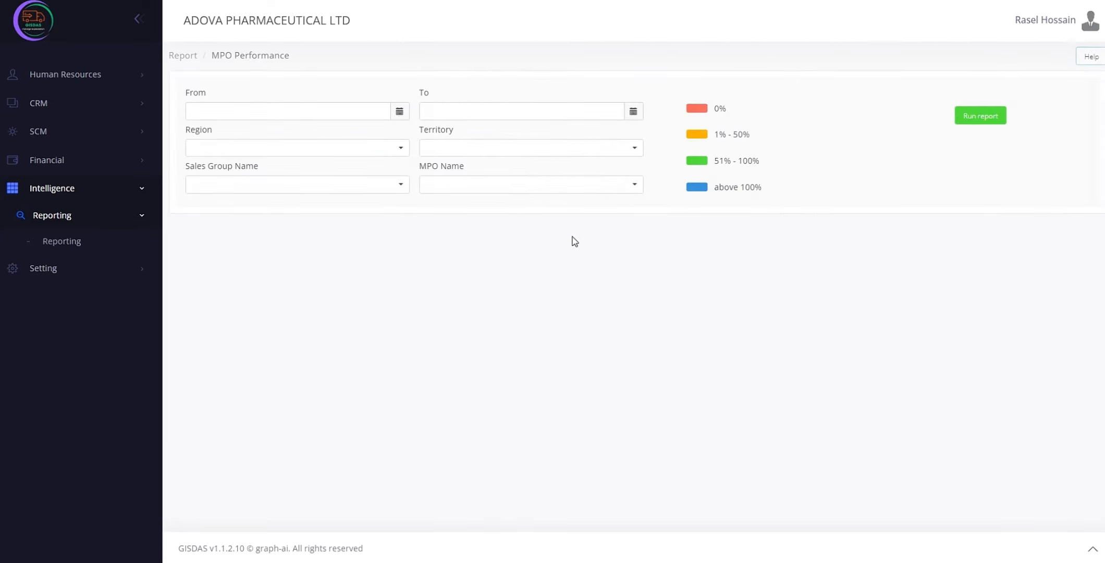
pyautogui.click(363, 113)
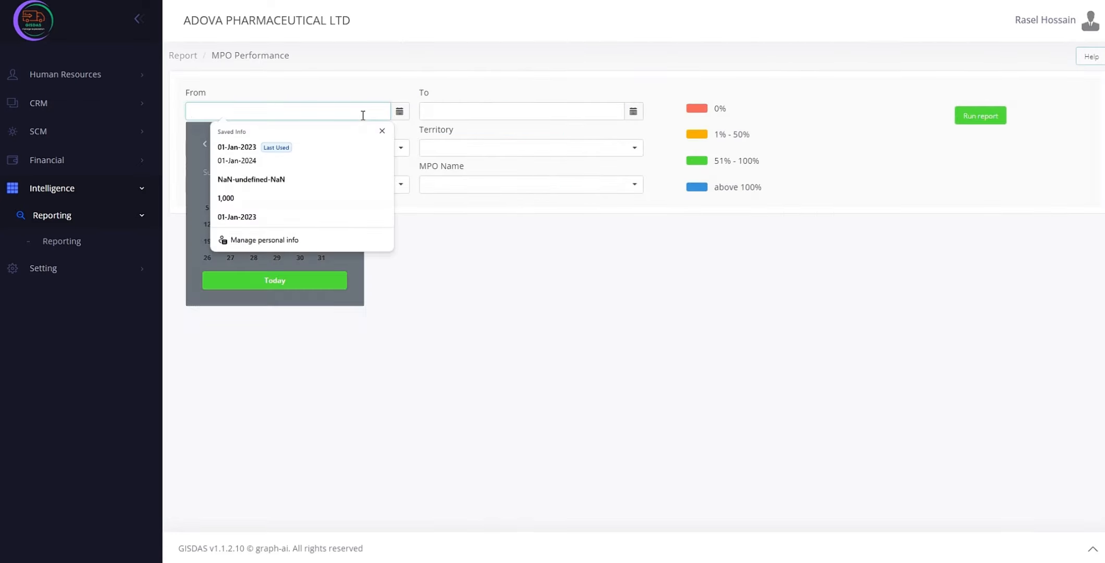
pyautogui.click(261, 156)
pyautogui.click(203, 194)
# Step: Run the MPO Performance report for region Khulna, territory Jhikorgacha, sales group Jessore-1 and the first listed MPO
pyautogui.click(207, 148)
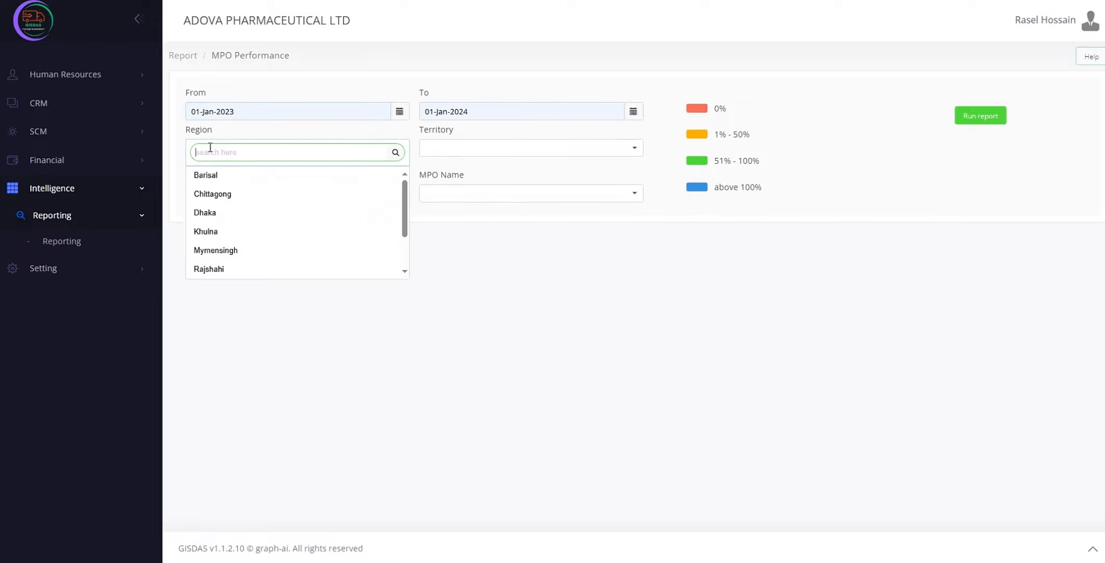
pyautogui.click(212, 227)
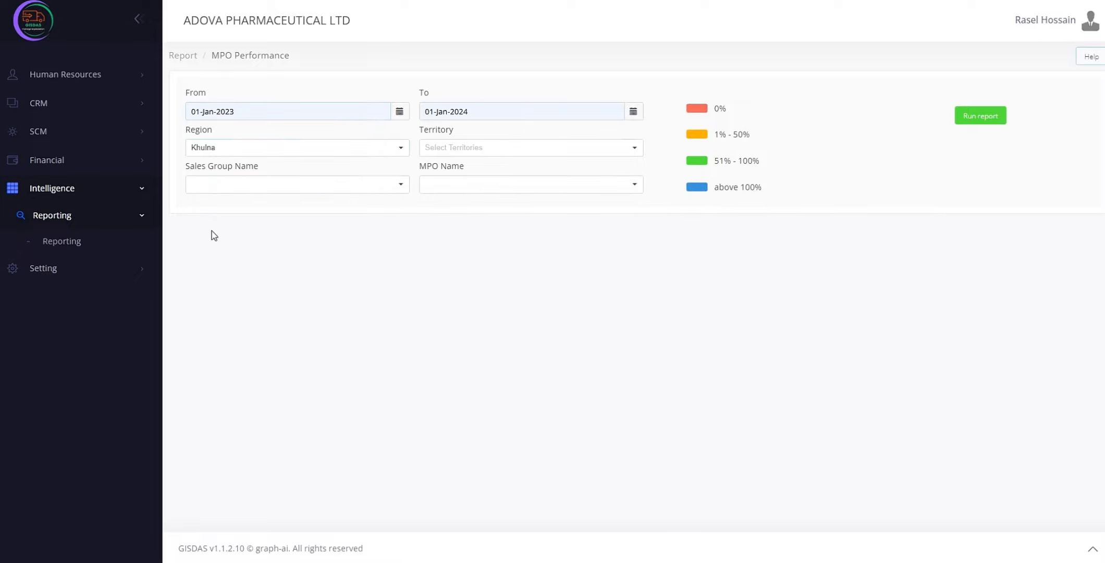
pyautogui.click(453, 149)
pyautogui.click(459, 167)
pyautogui.click(277, 187)
pyautogui.click(268, 204)
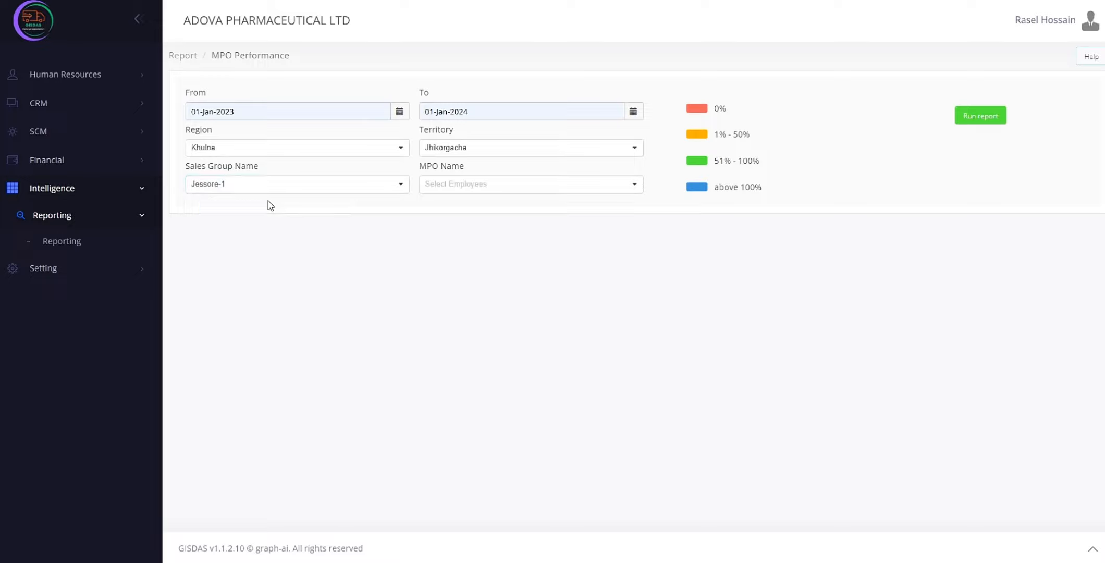
pyautogui.click(481, 185)
pyautogui.click(480, 204)
pyautogui.click(967, 115)
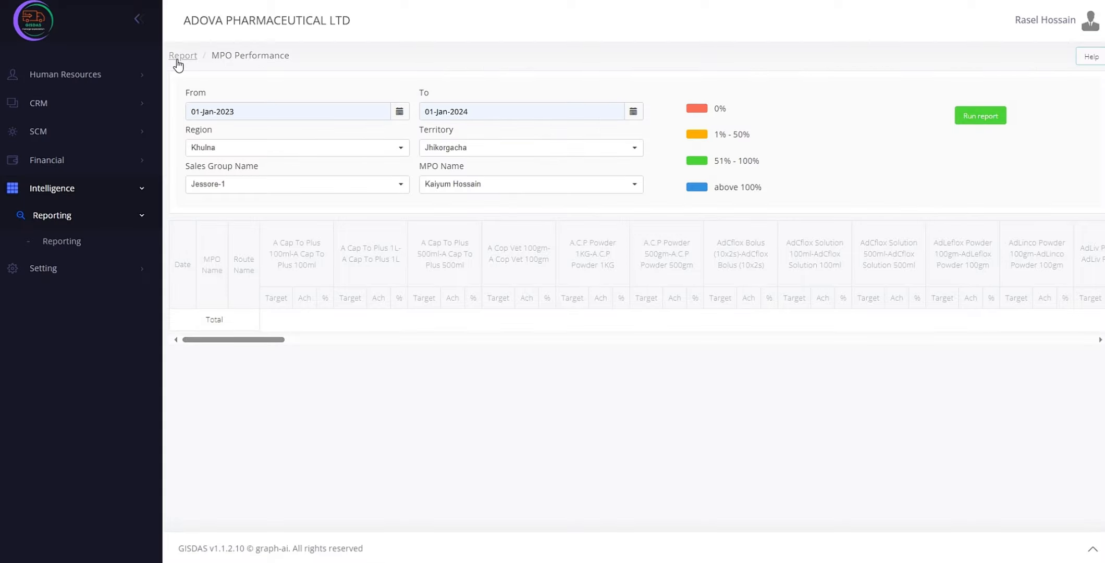
# Step: Return to the report overview, open Target VS Achievement and run it for region Khulna
pyautogui.click(176, 57)
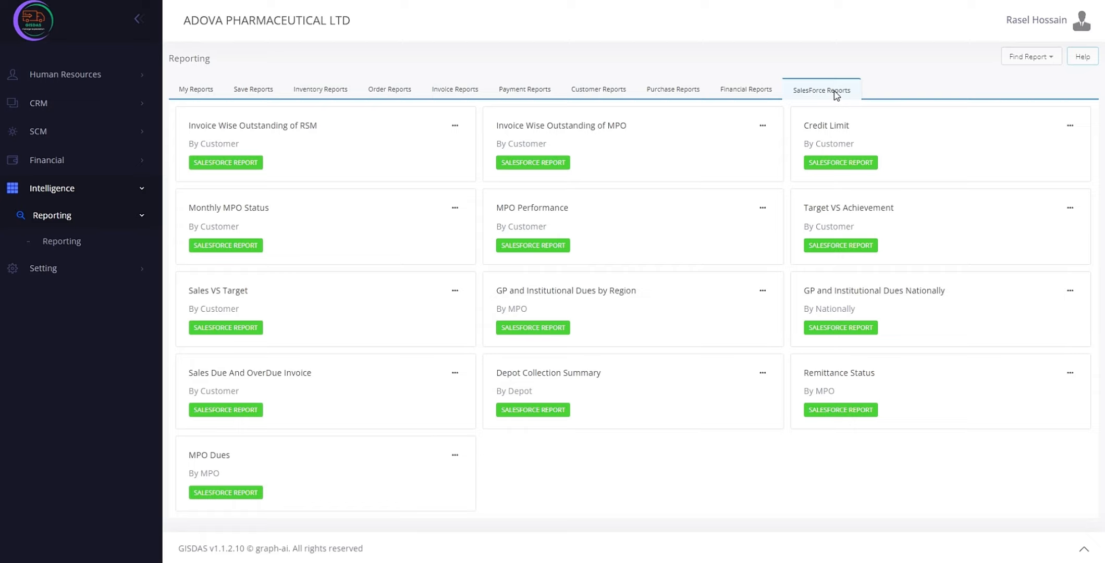
pyautogui.click(849, 210)
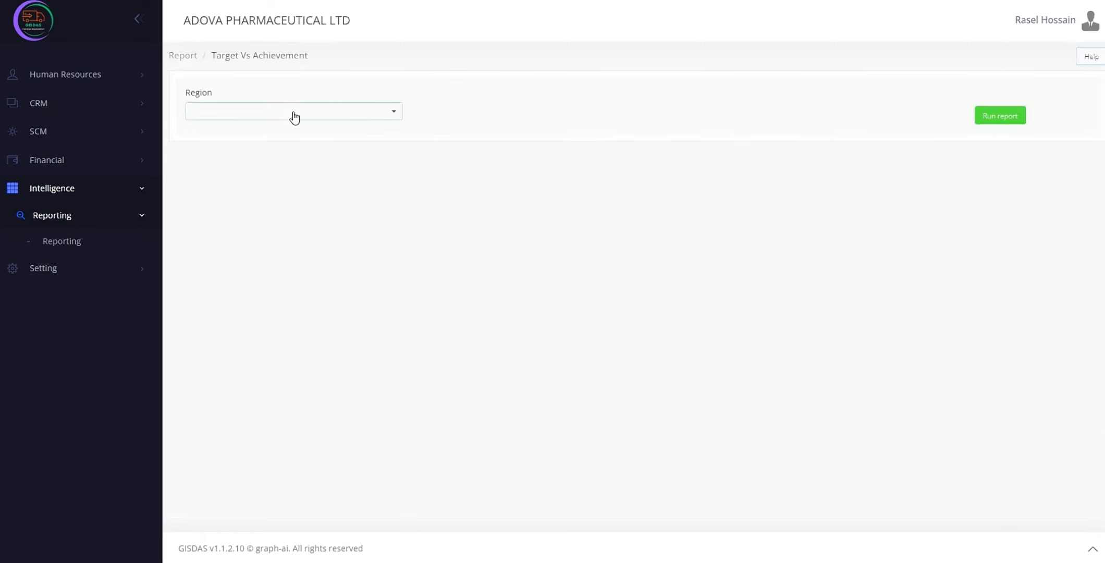
pyautogui.click(294, 118)
pyautogui.click(251, 196)
pyautogui.click(1001, 114)
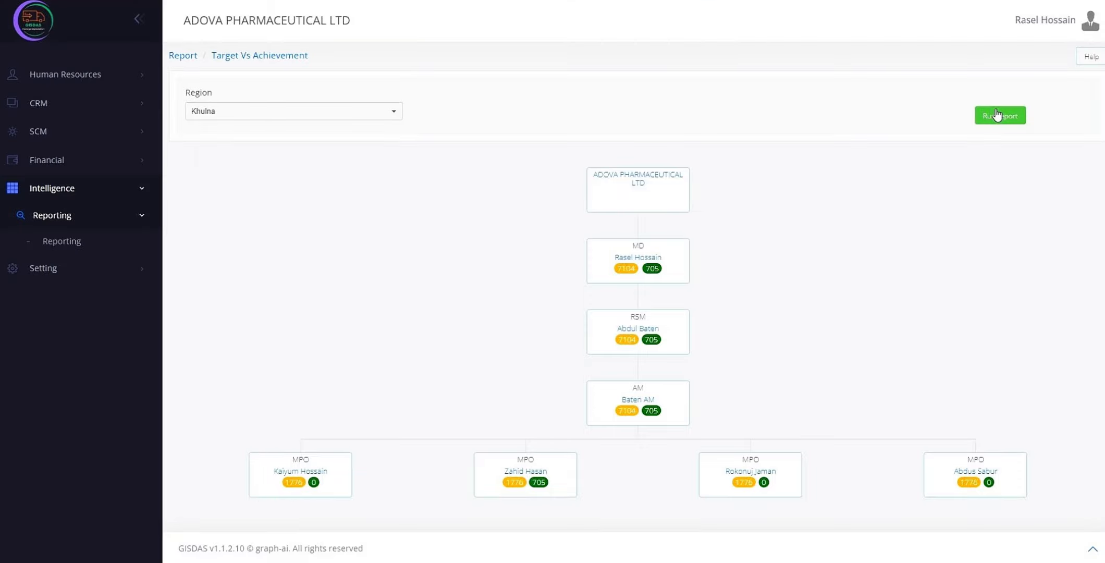
# Step: Return to the report overview and open Remittance Status, choosing zone Khulna, region Khulna and area Jhikorgacha
pyautogui.click(184, 55)
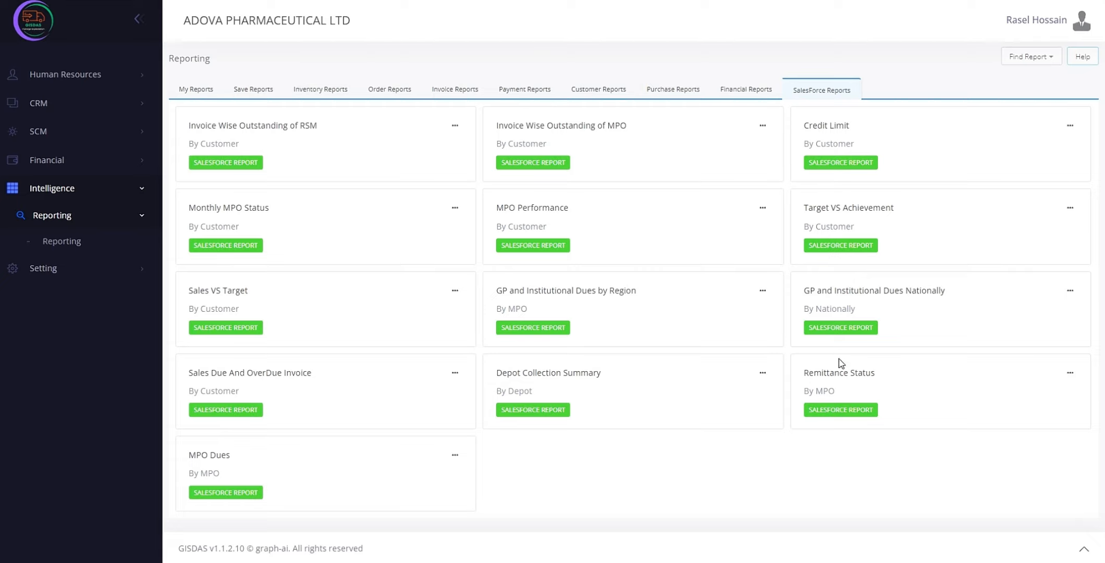
pyautogui.click(840, 376)
pyautogui.click(259, 111)
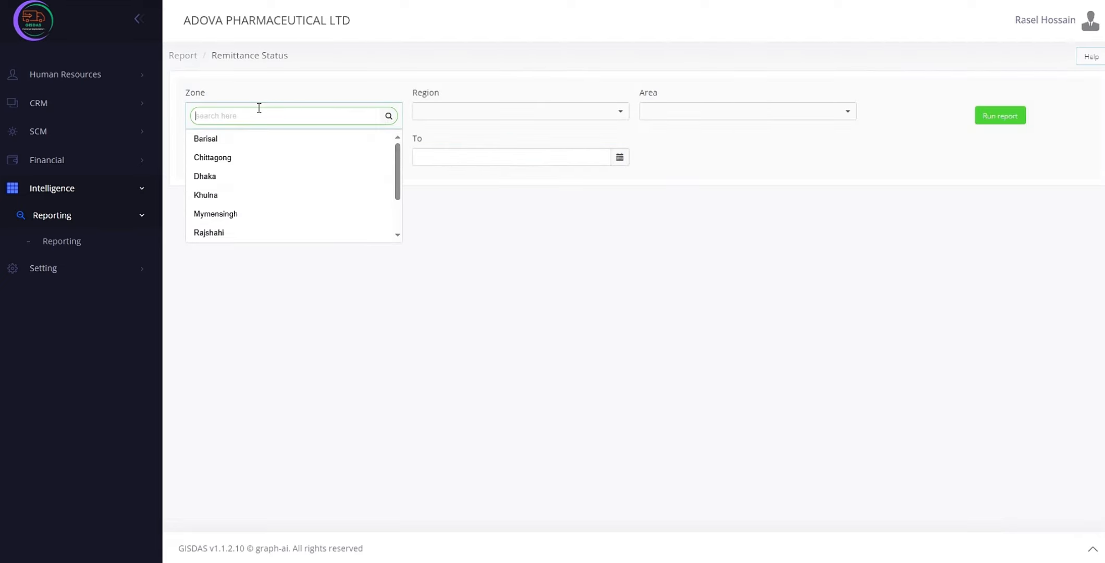
pyautogui.click(242, 194)
pyautogui.click(436, 111)
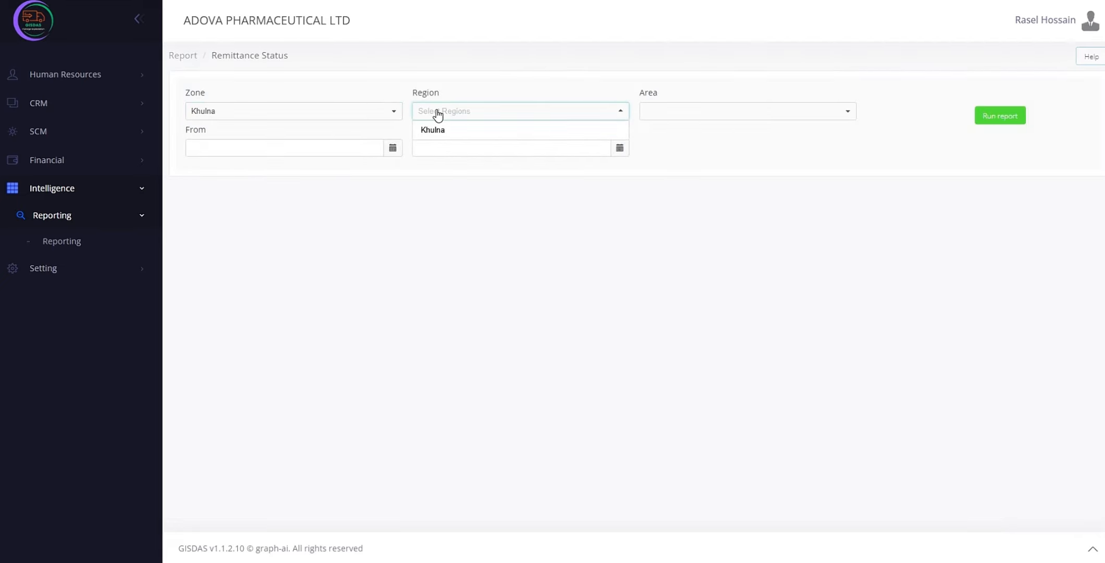
pyautogui.click(443, 127)
pyautogui.click(705, 112)
pyautogui.click(702, 126)
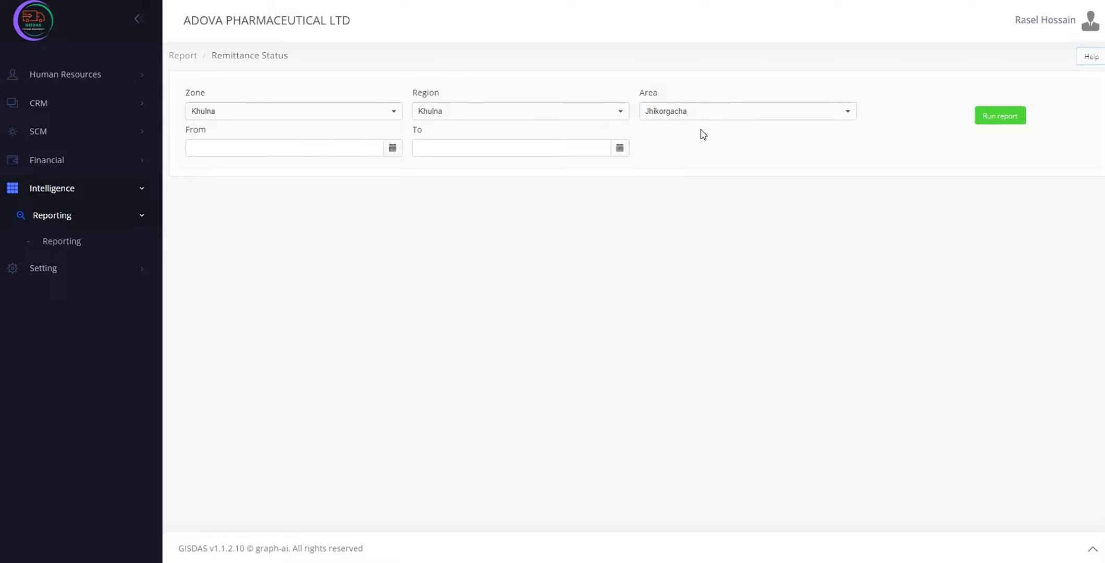
# Step: Set the Remittance Status date range from 01-Jan-2023 to 01-Jan-2024 and run the report
pyautogui.click(235, 152)
pyautogui.click(242, 201)
pyautogui.click(202, 229)
pyautogui.click(501, 145)
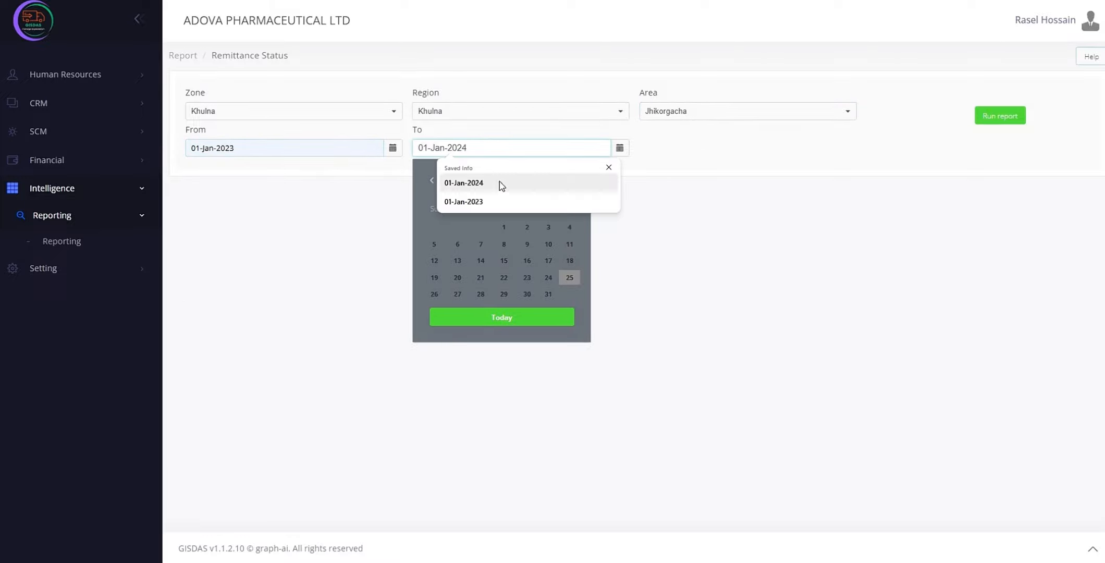
pyautogui.click(501, 183)
pyautogui.click(457, 227)
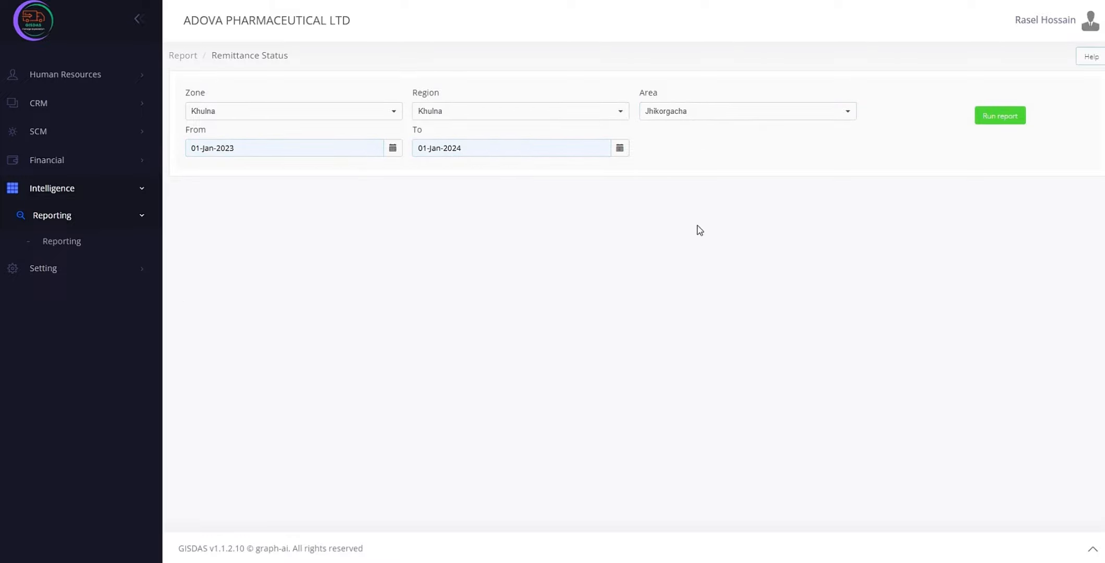
pyautogui.click(1018, 114)
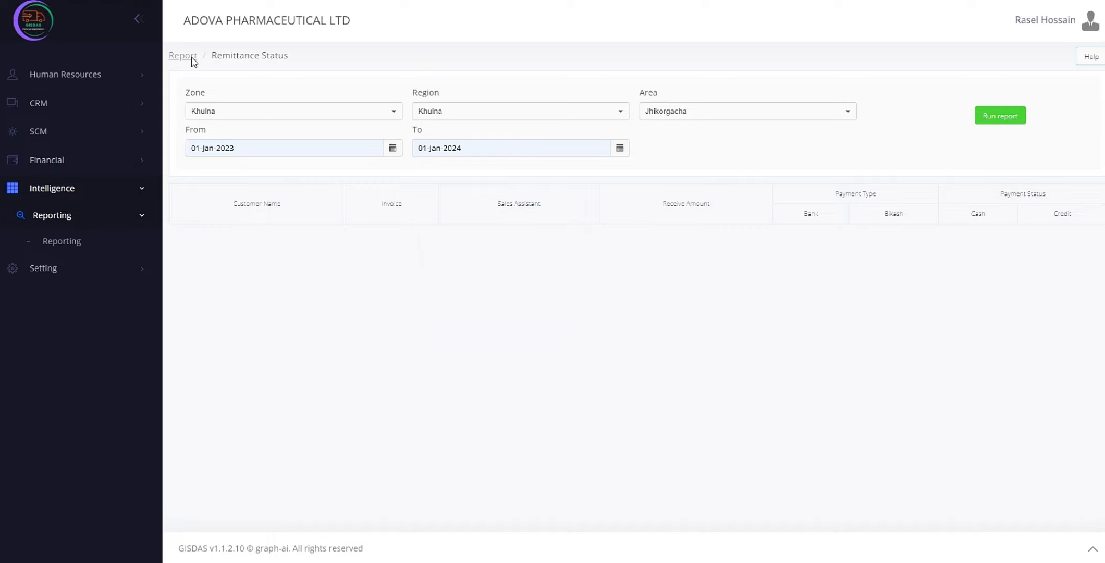
# Step: Return to the report overview, open MPO Dues and run it from 01-Jan-2023 to 01-Jan-2024 for the first listed MPO
pyautogui.click(192, 57)
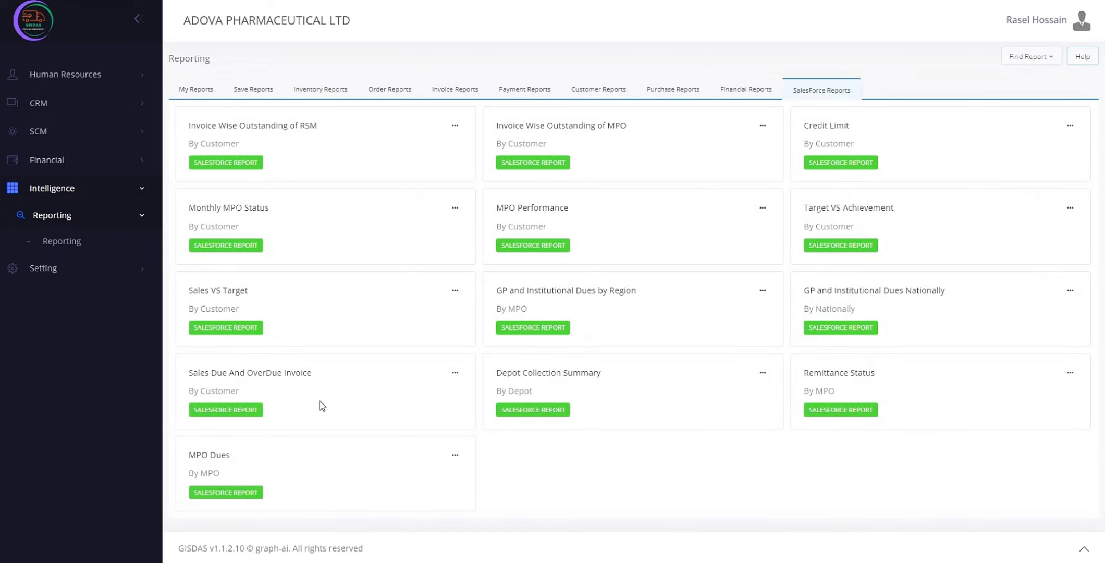
pyautogui.click(292, 457)
pyautogui.click(328, 113)
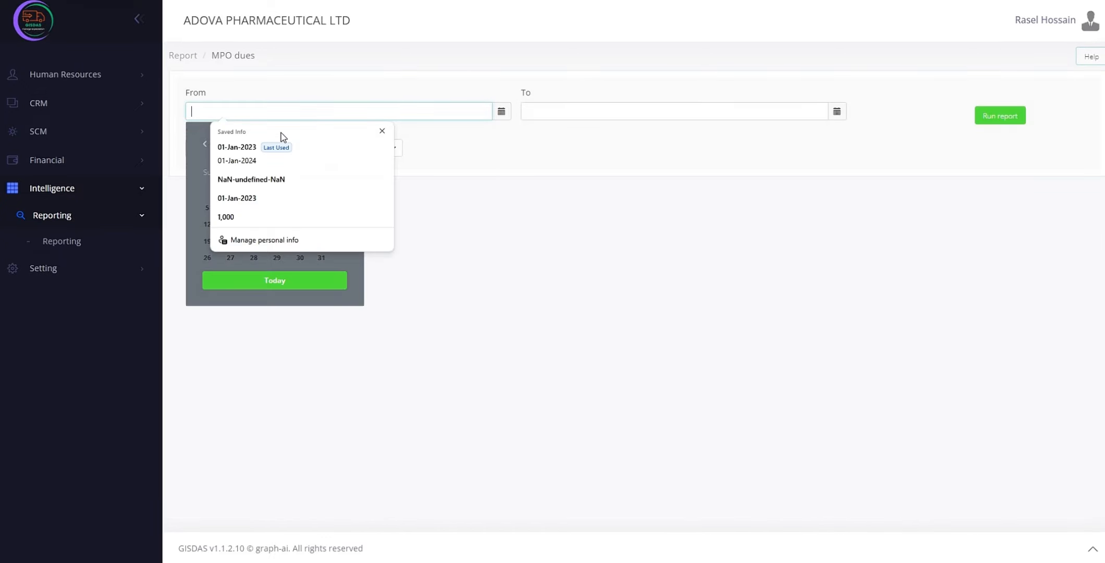
pyautogui.click(253, 148)
pyautogui.click(250, 148)
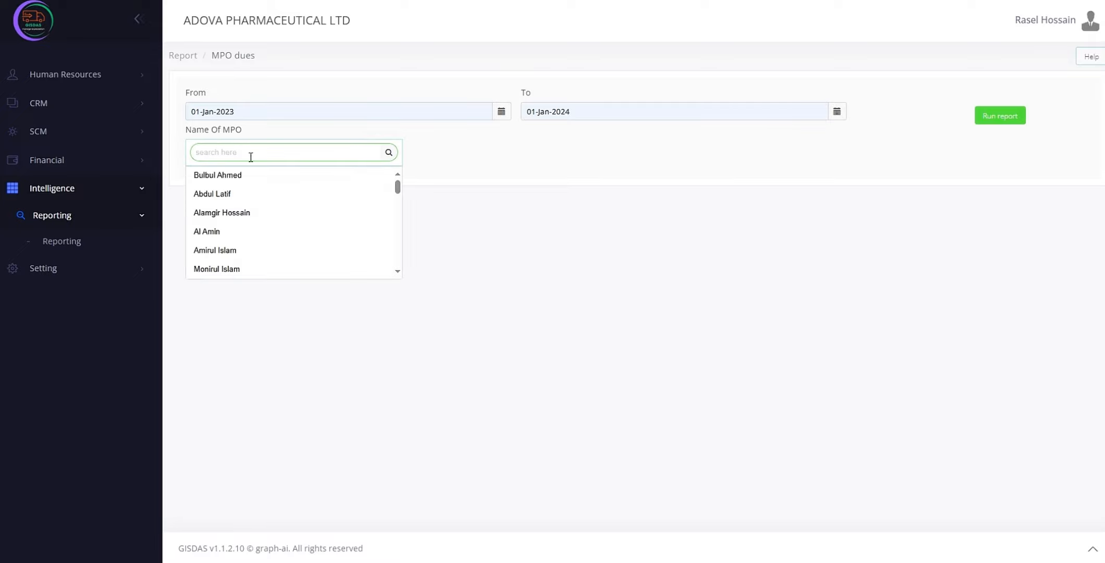
pyautogui.click(250, 173)
pyautogui.click(991, 124)
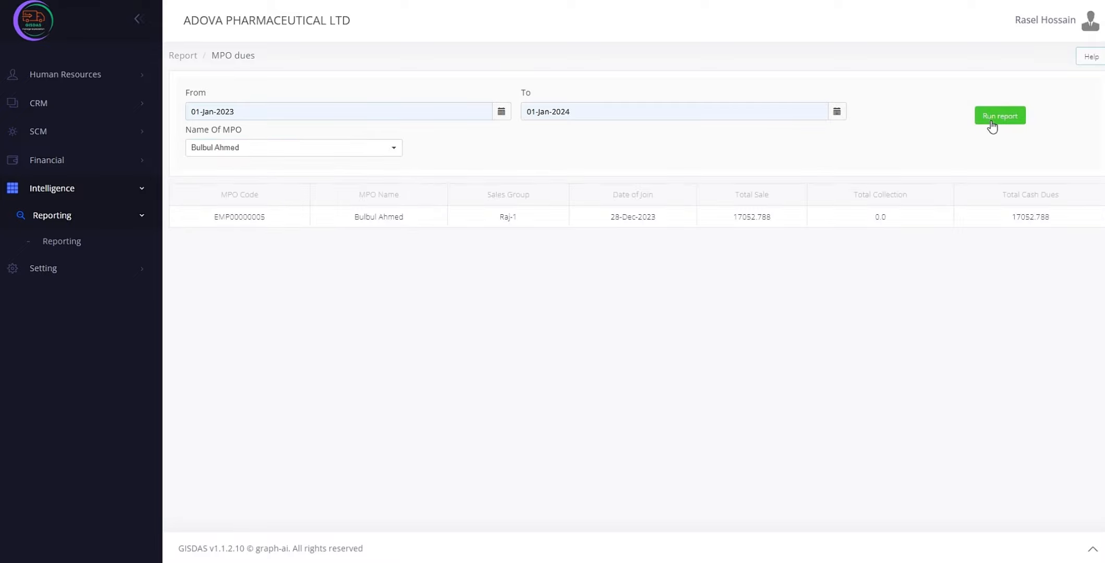